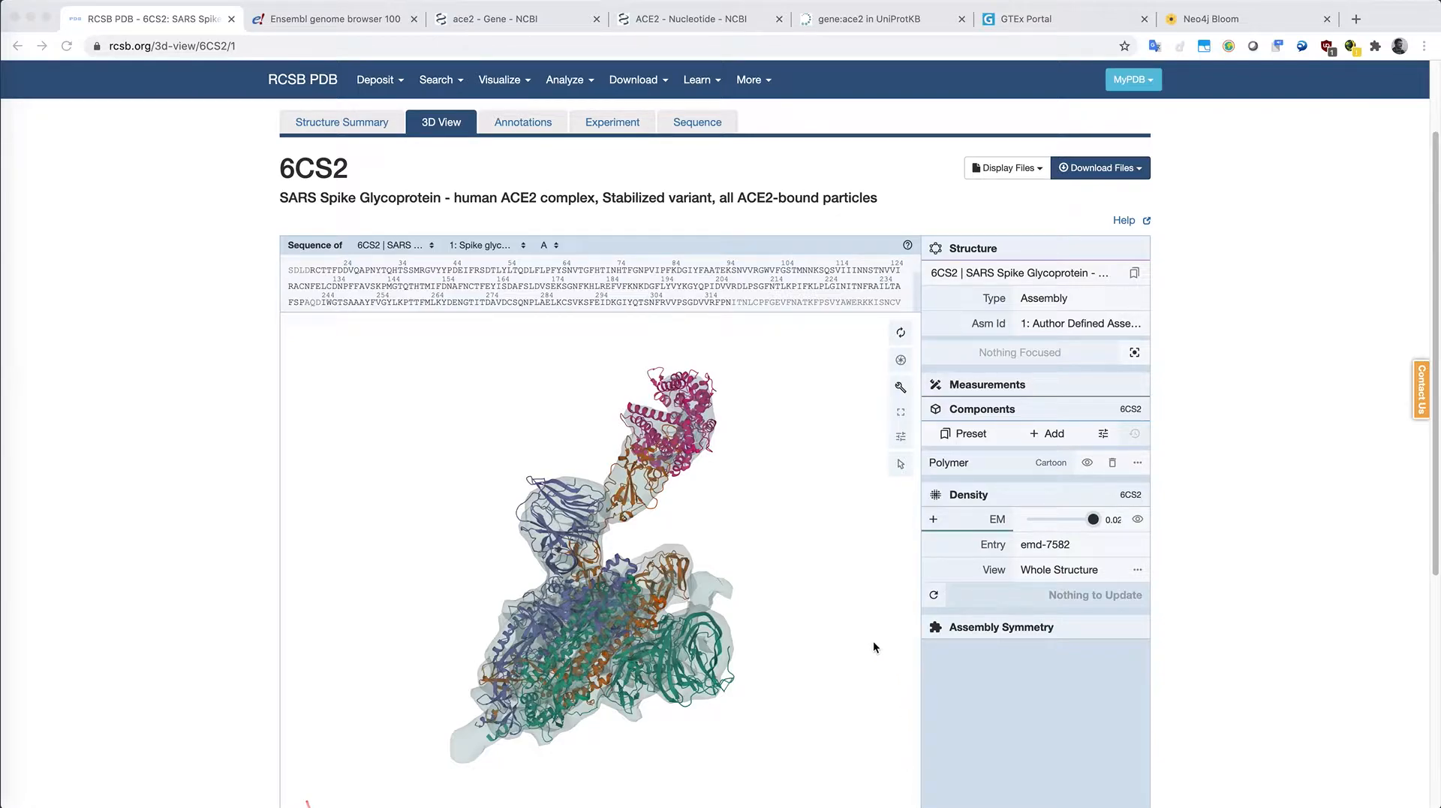
Step: Rotate the 6CS2 spike–ACE2 complex in the 3D structure viewer
left_click(455, 542)
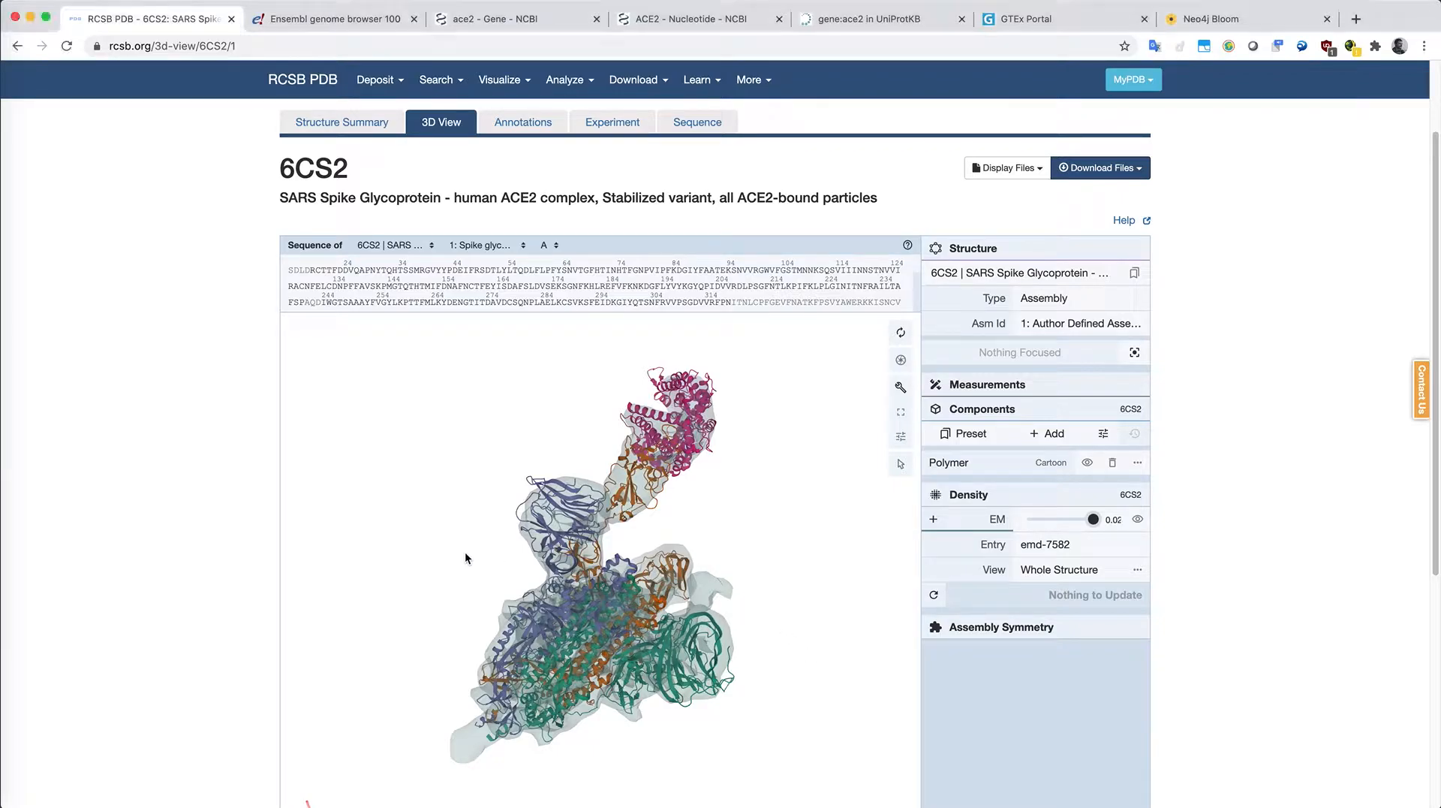
left_click_drag(498, 591, 409, 606)
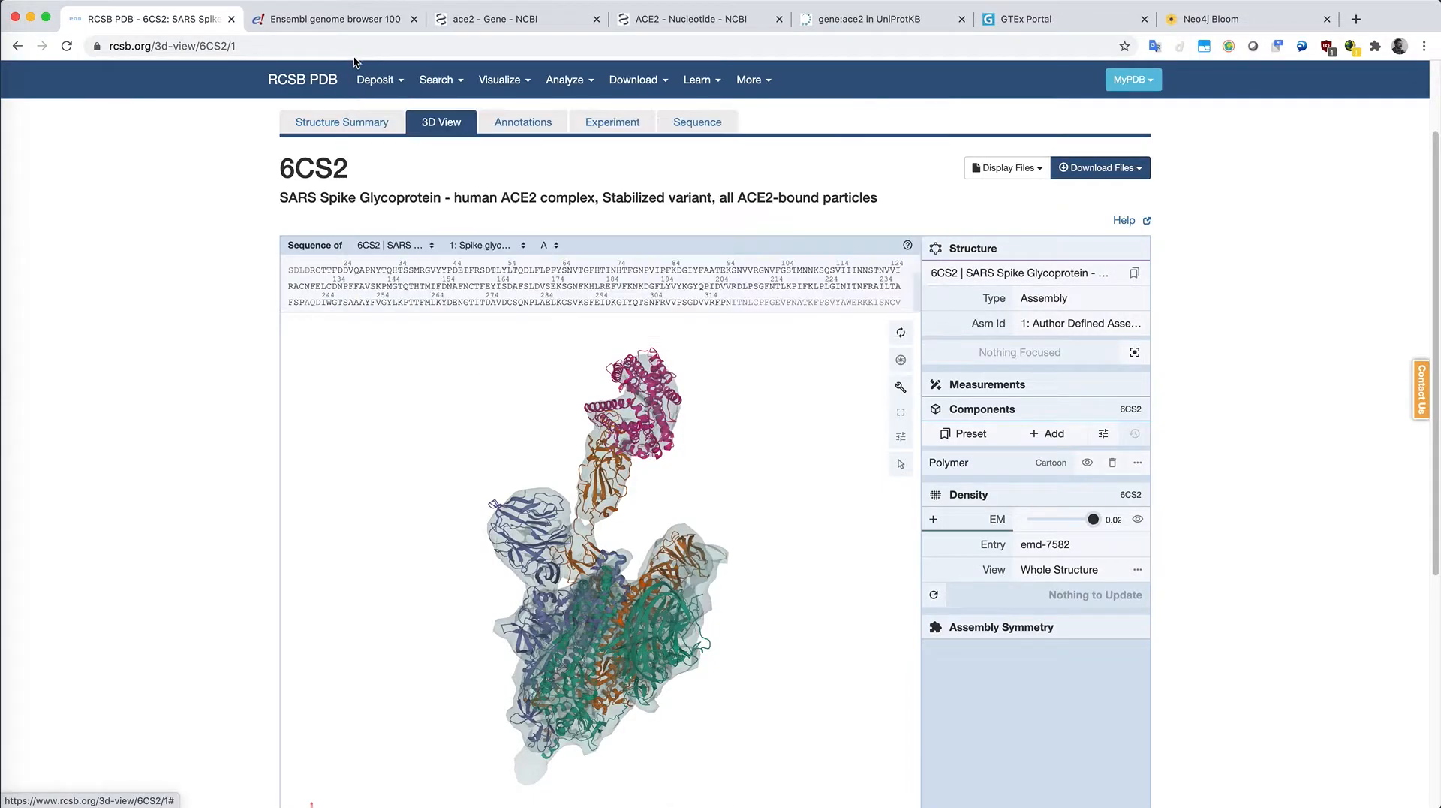
Step: Search Ensembl across all species for ace2 and open the human ACE2 gene page
left_click(353, 22)
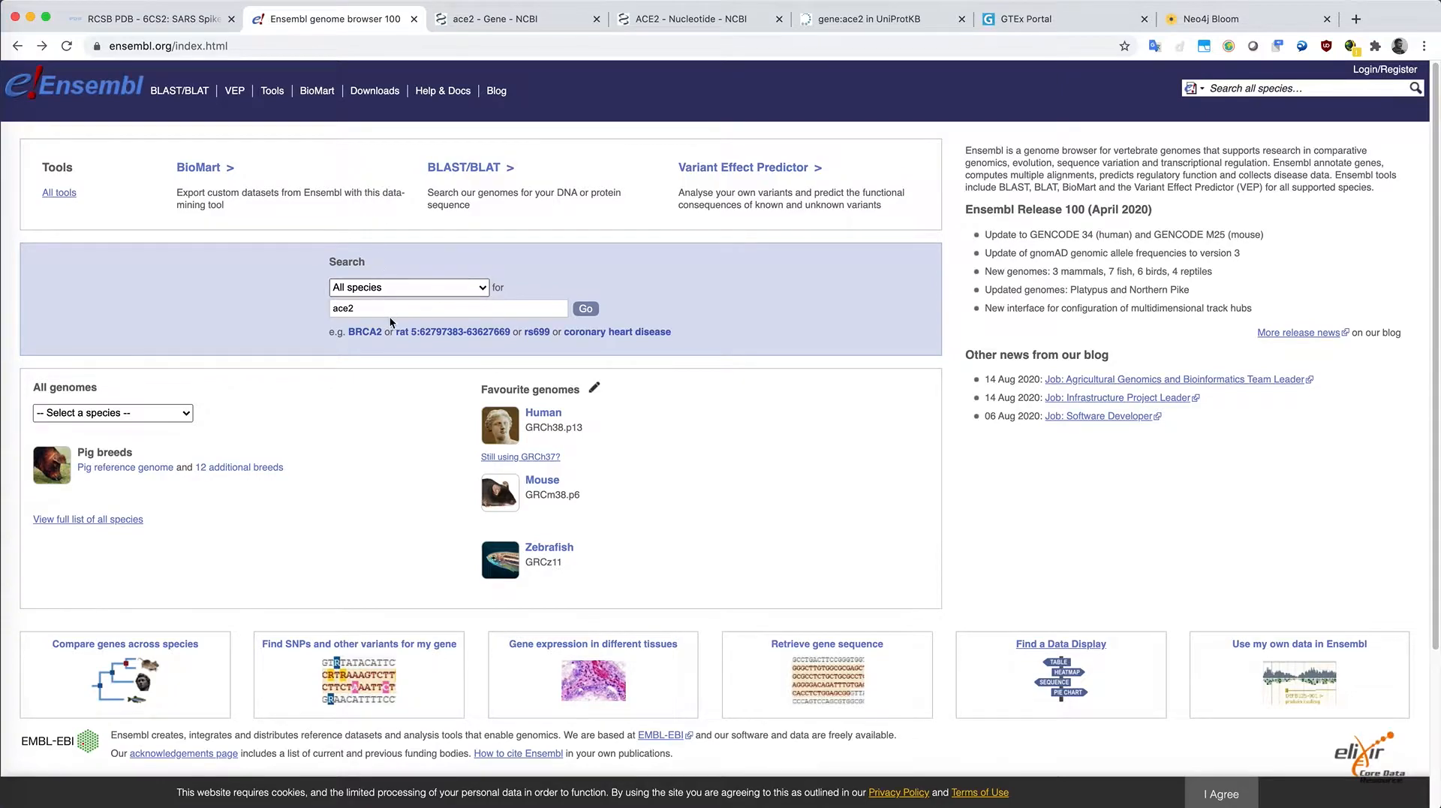
left_click(586, 312)
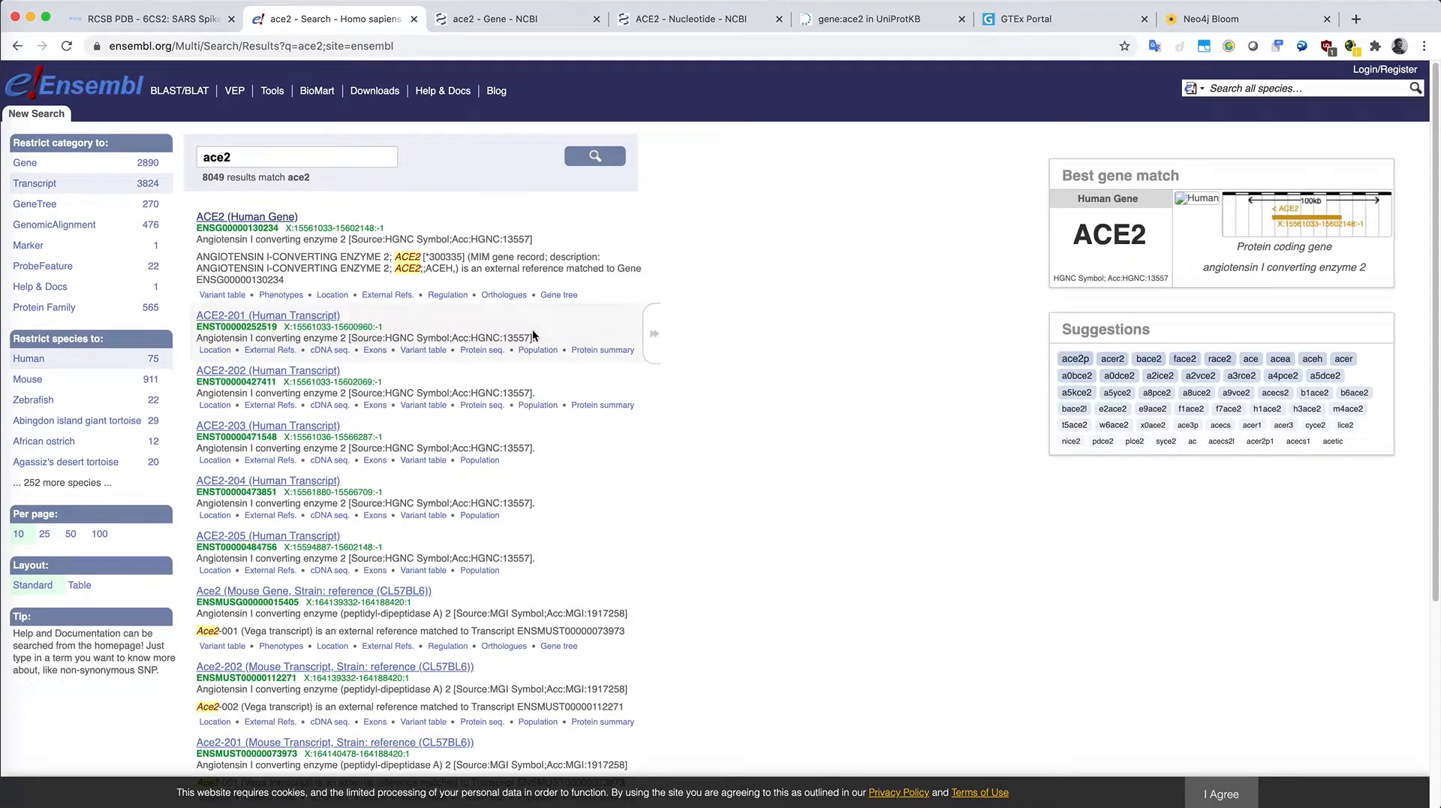
left_click(232, 221)
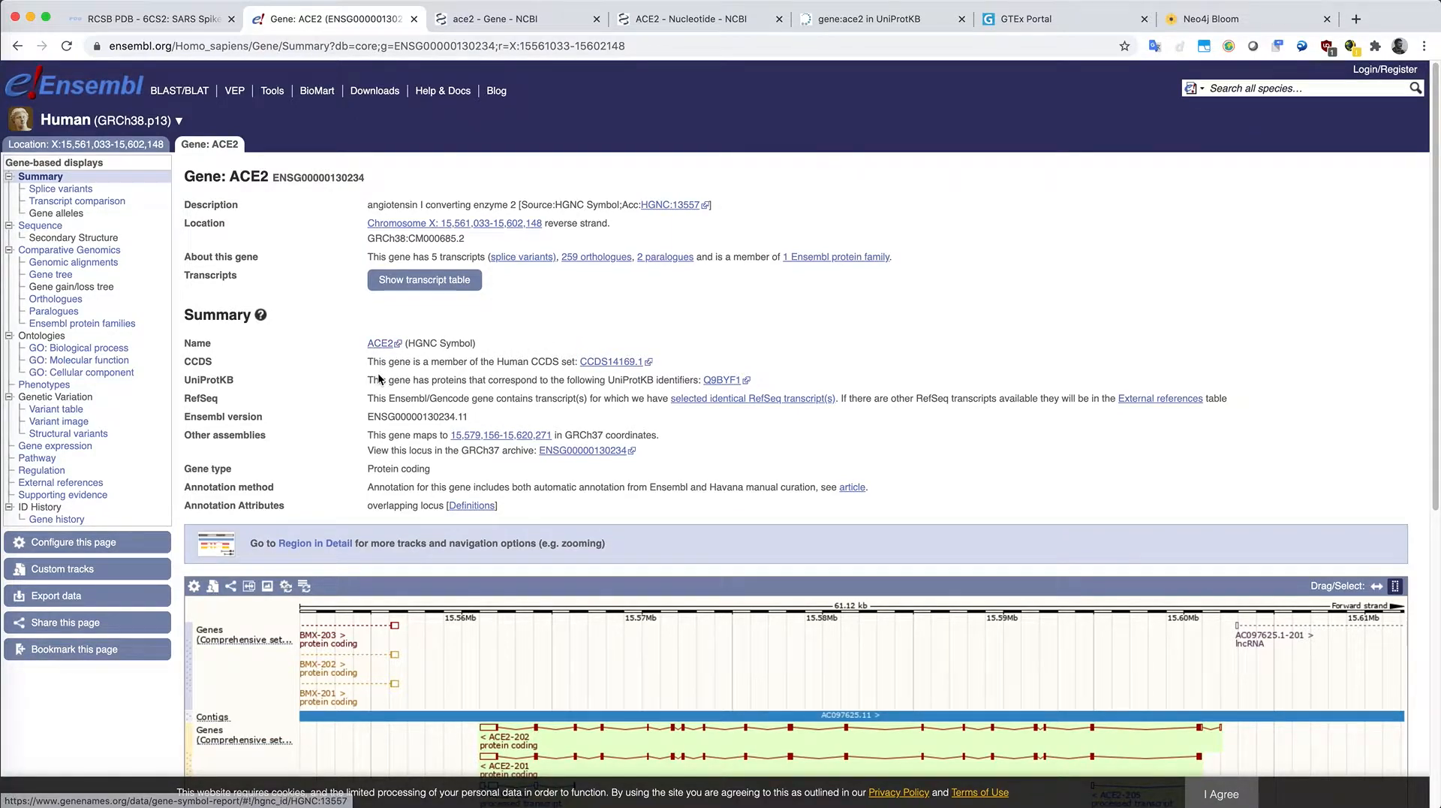
Step: Review the UniProtKB and RefSeq cross-references in the ACE2 gene summary
left_click_drag(375, 379, 743, 380)
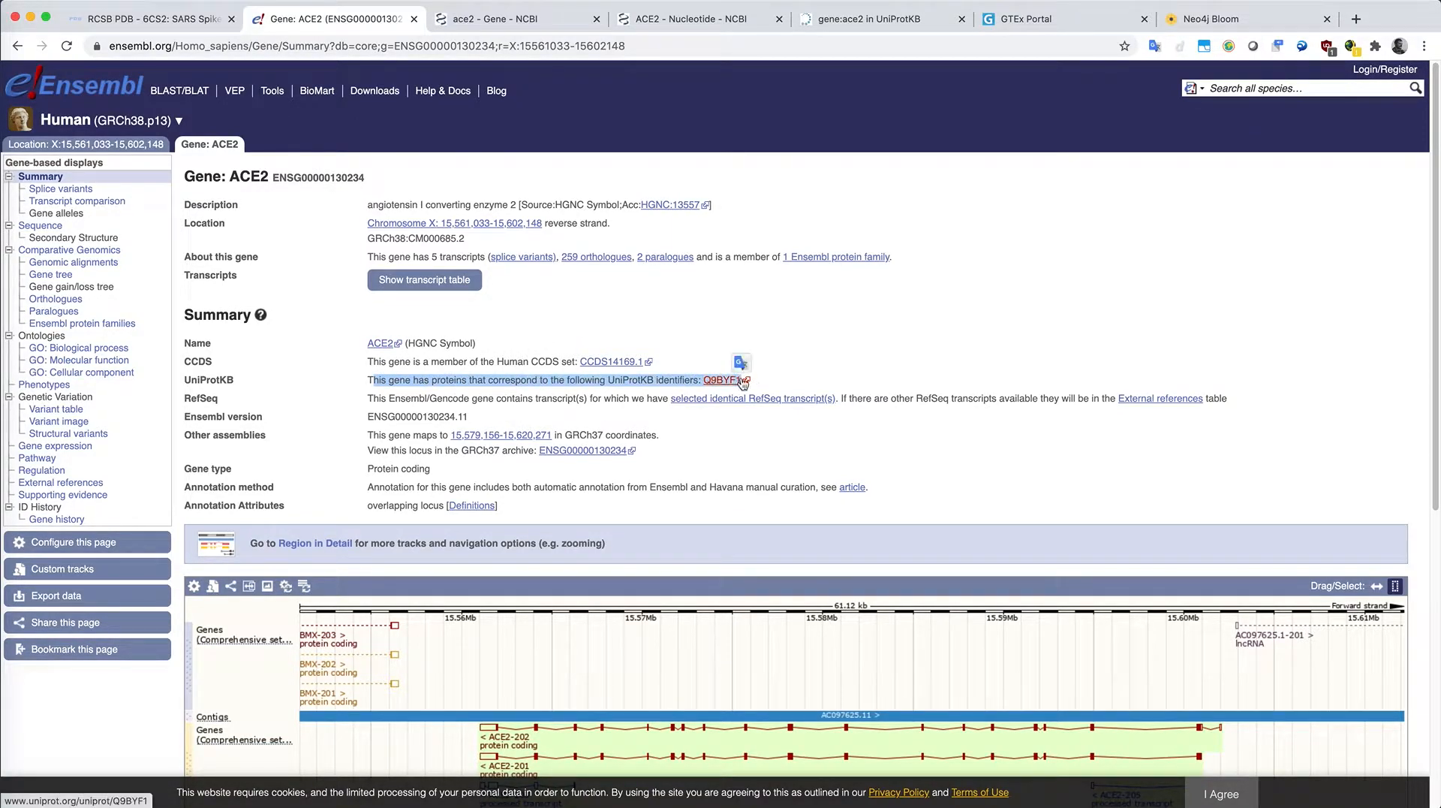
left_click(812, 375)
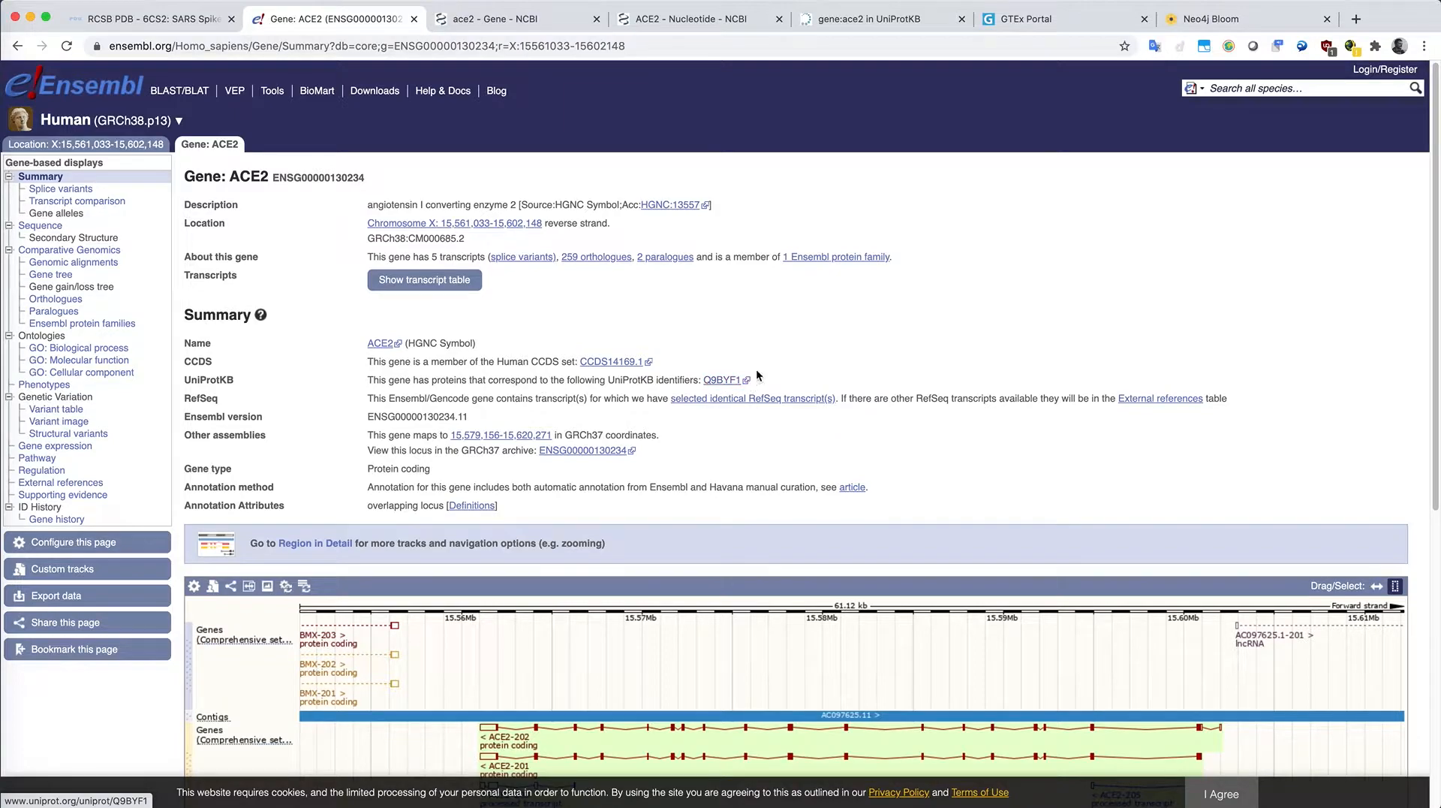
left_click_drag(368, 399, 563, 400)
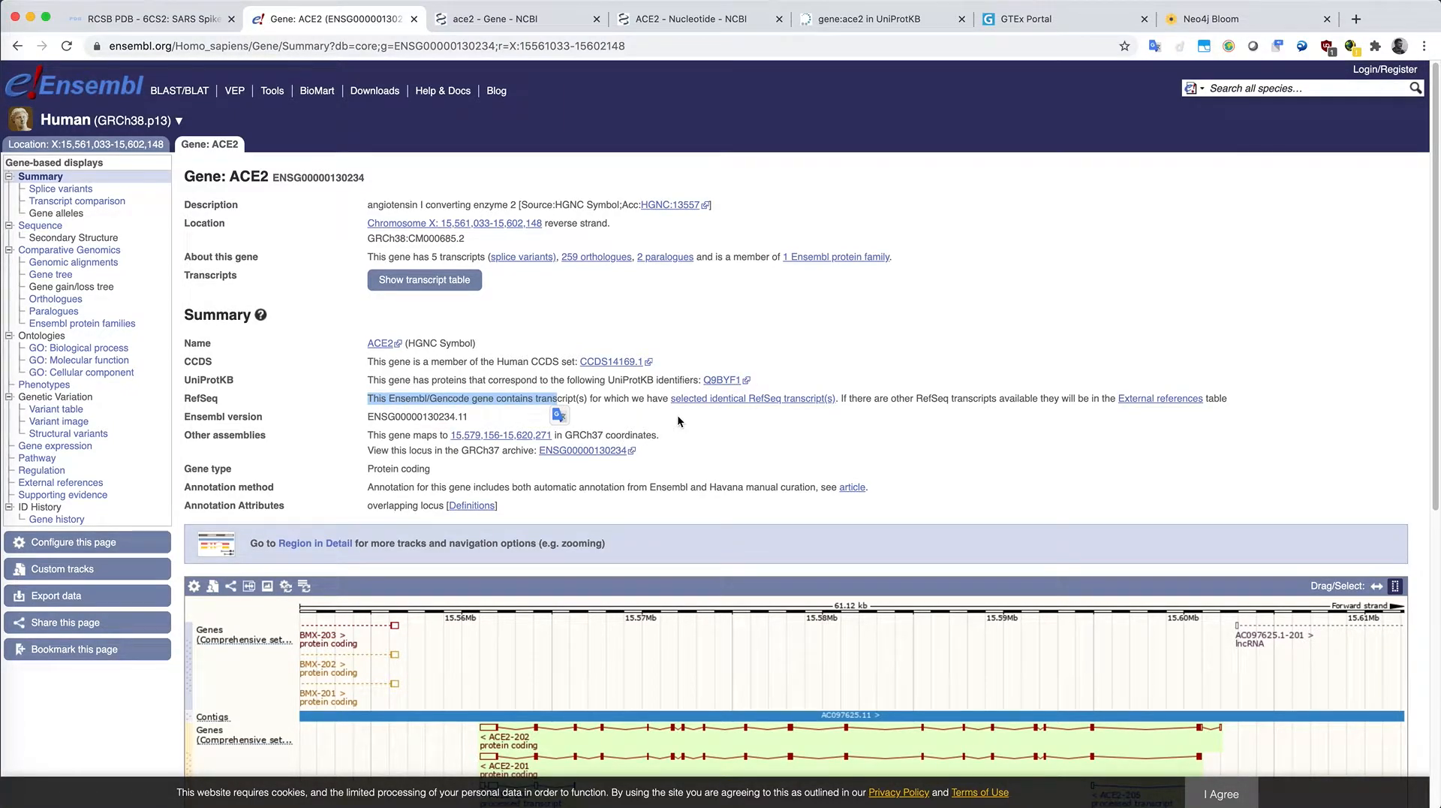
scroll(665, 434, "down", 2)
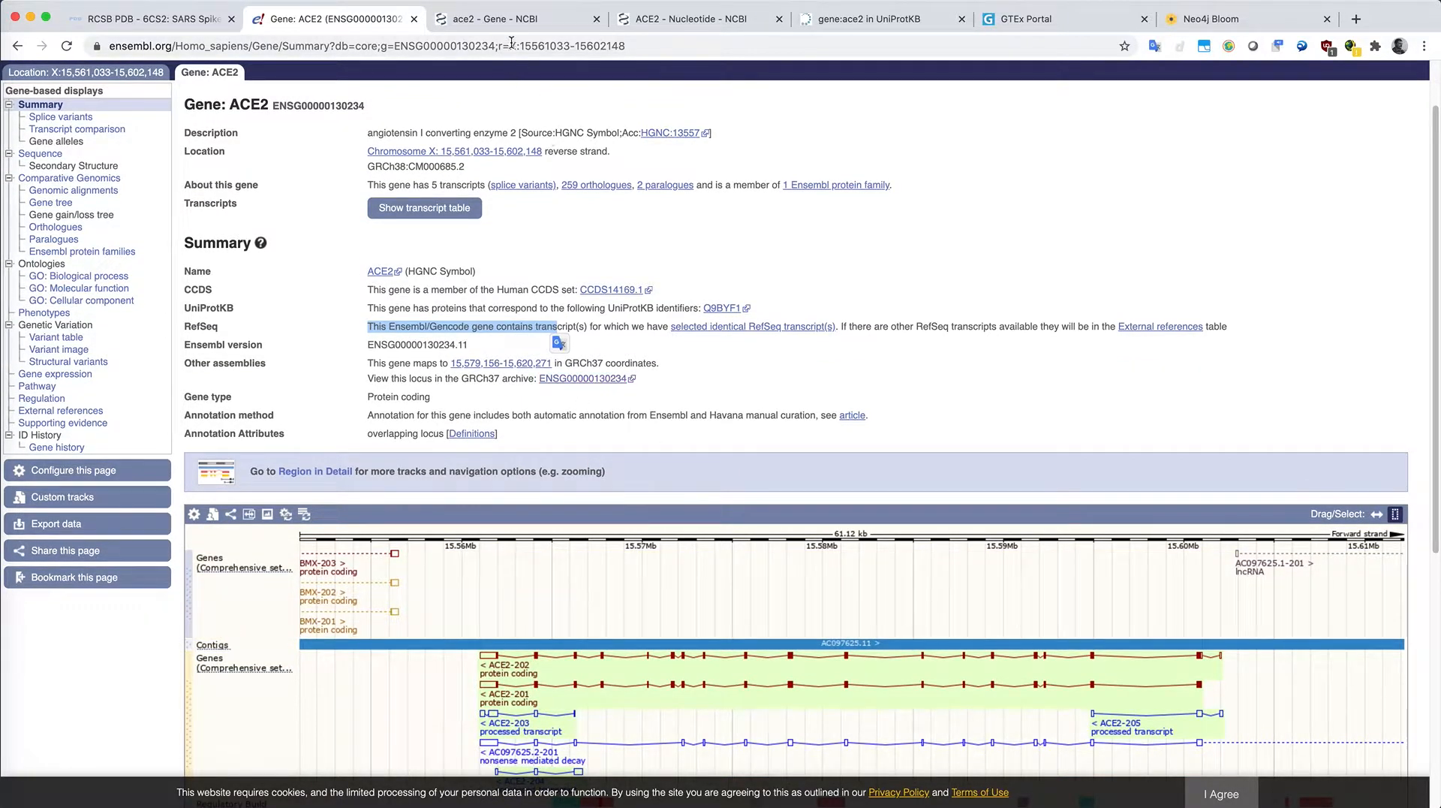
Step: Open the human ACE2 angiotensin I converting enzyme 2 record from the NCBI Gene results
left_click(524, 22)
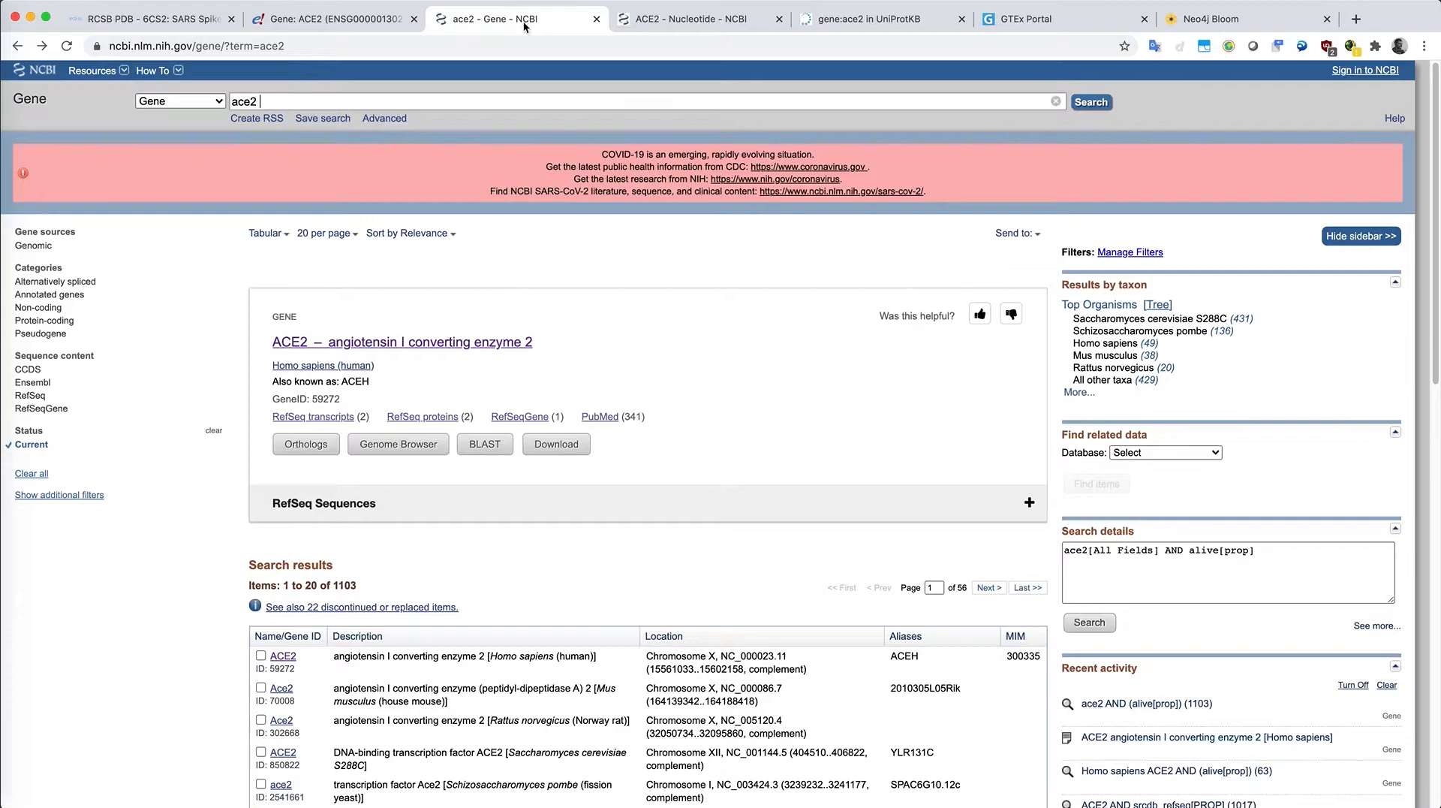
left_click(410, 348)
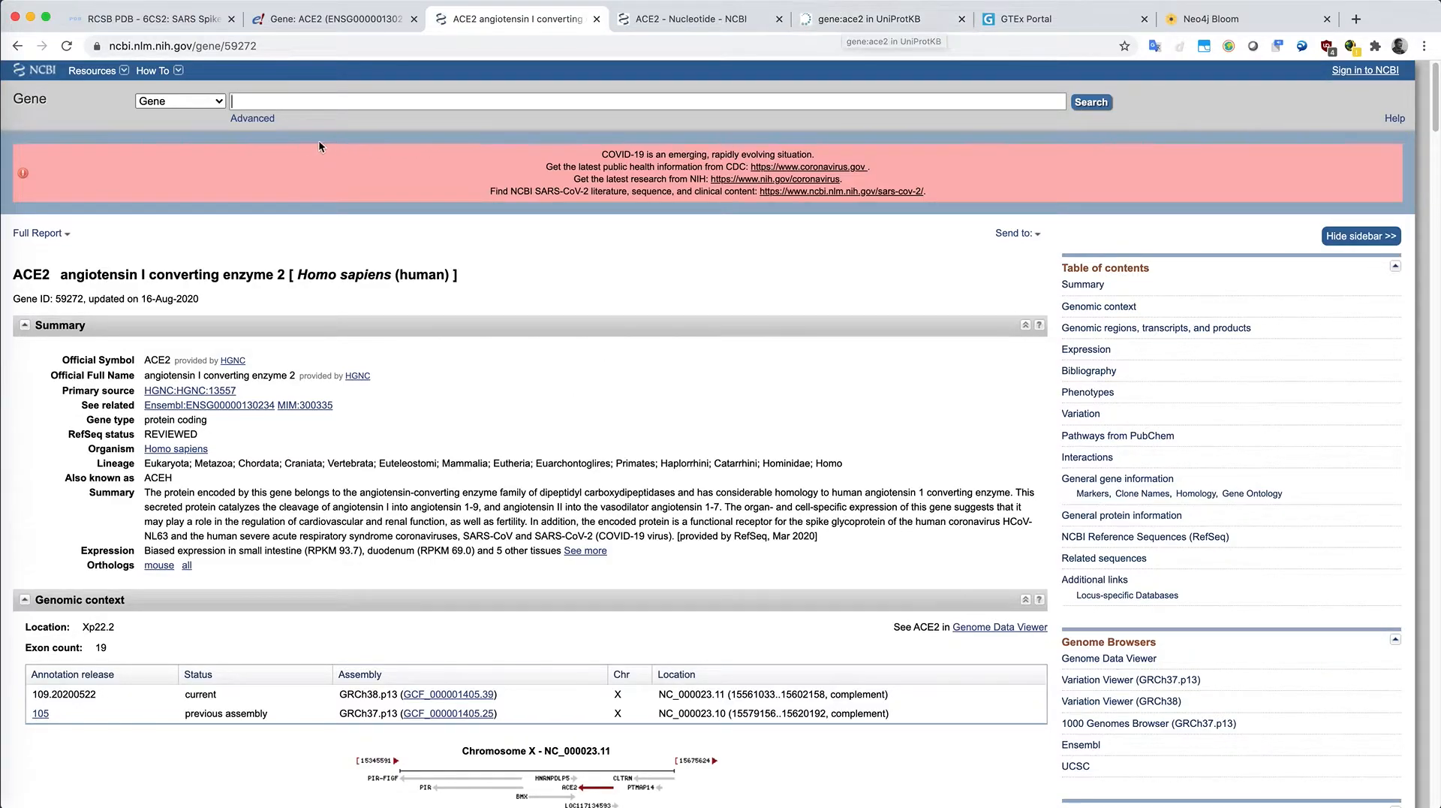
Step: Browse the UniProtKB results for gene:ace2 and the ACE2 gene expression plot in GTEx Portal
left_click(881, 20)
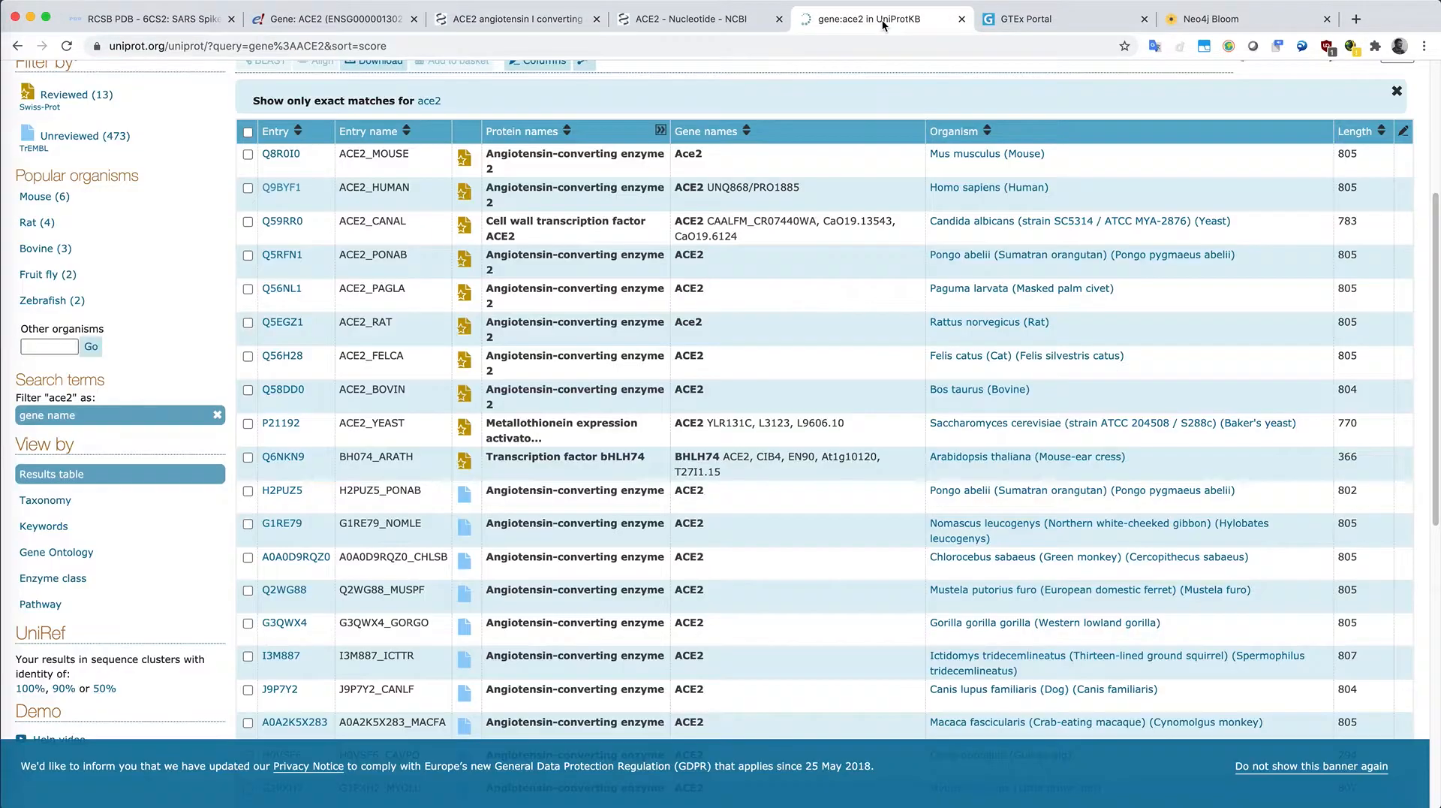
scroll(596, 252, "up", 4)
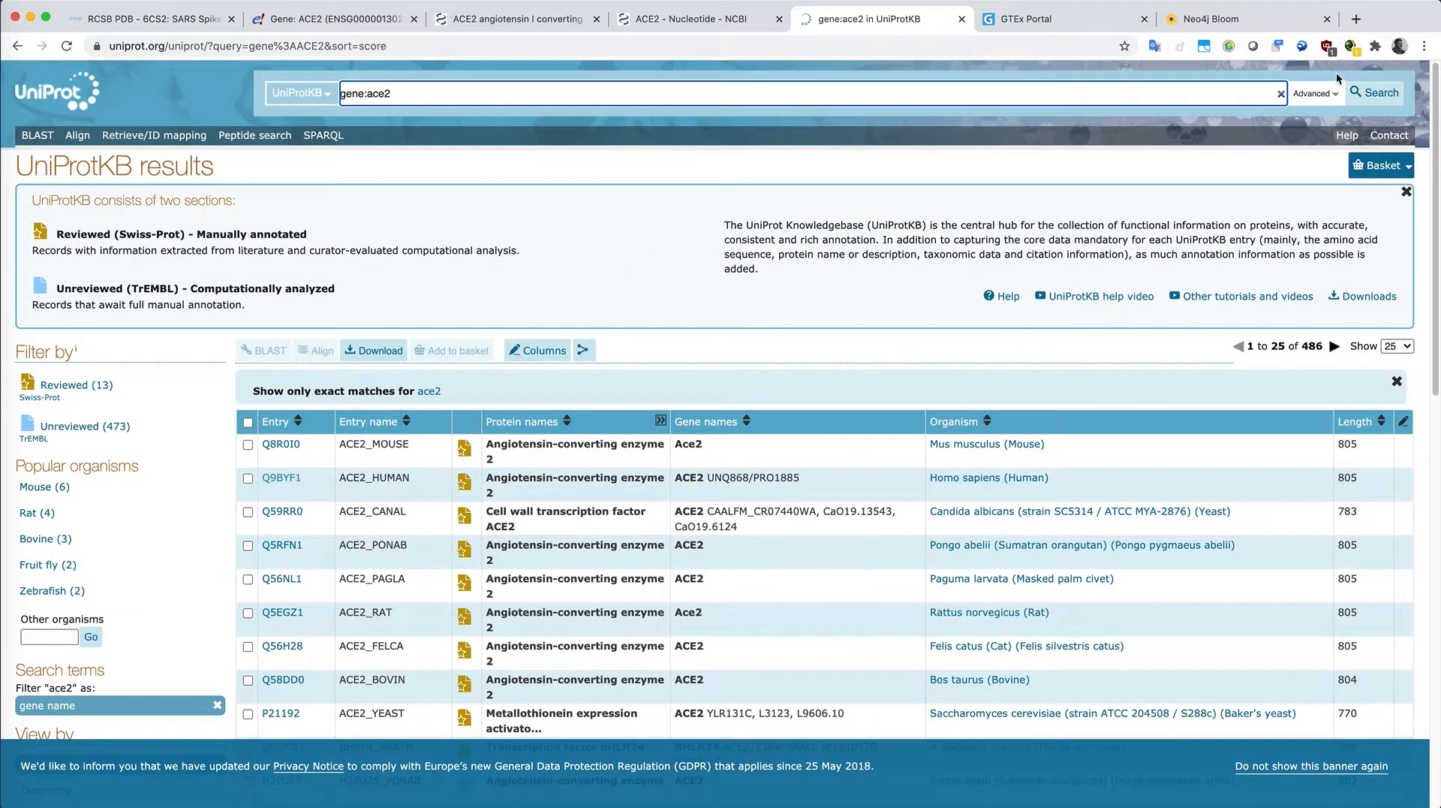
left_click(1310, 98)
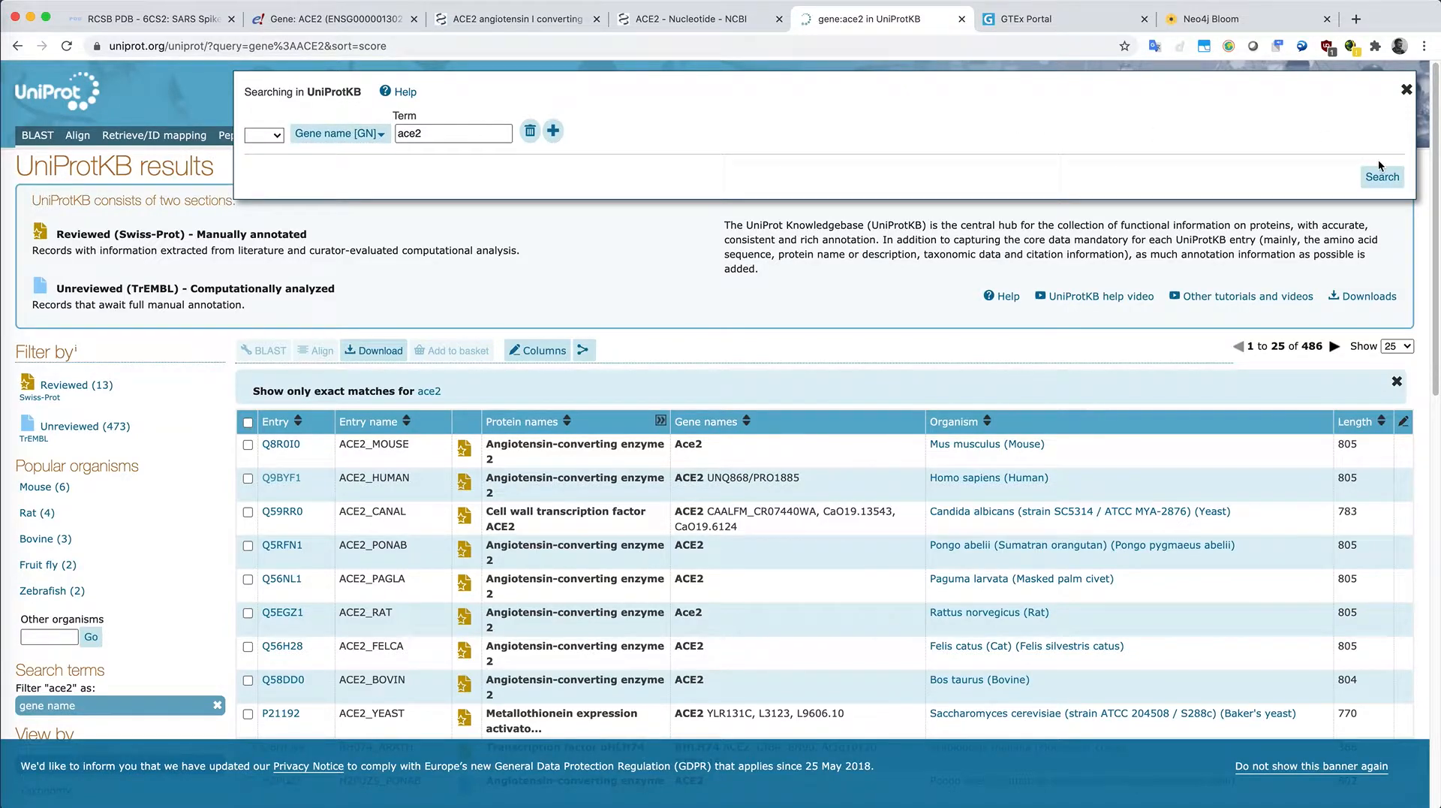
left_click(1407, 90)
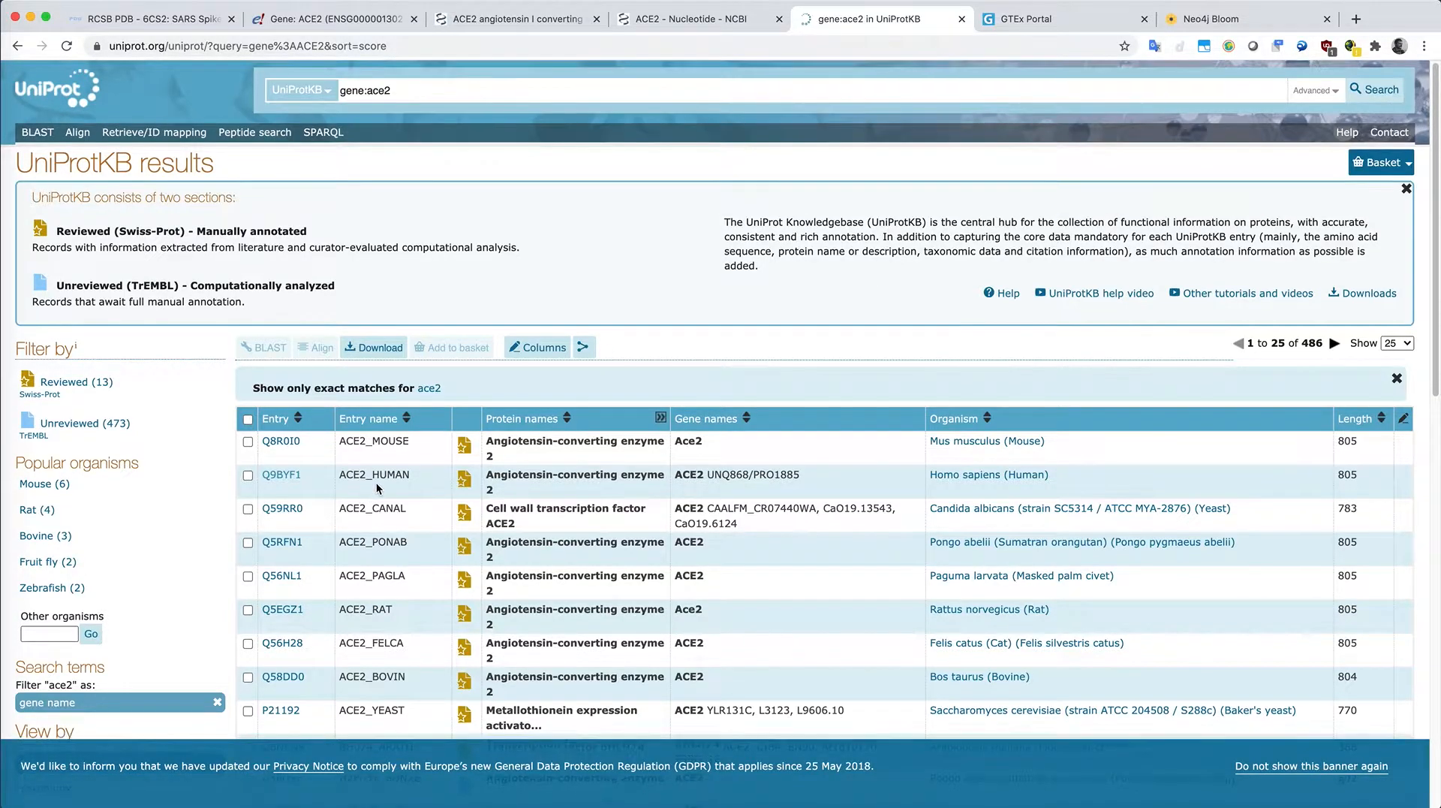
scroll(377, 482, "down", 2)
scroll(376, 440, "down", 1)
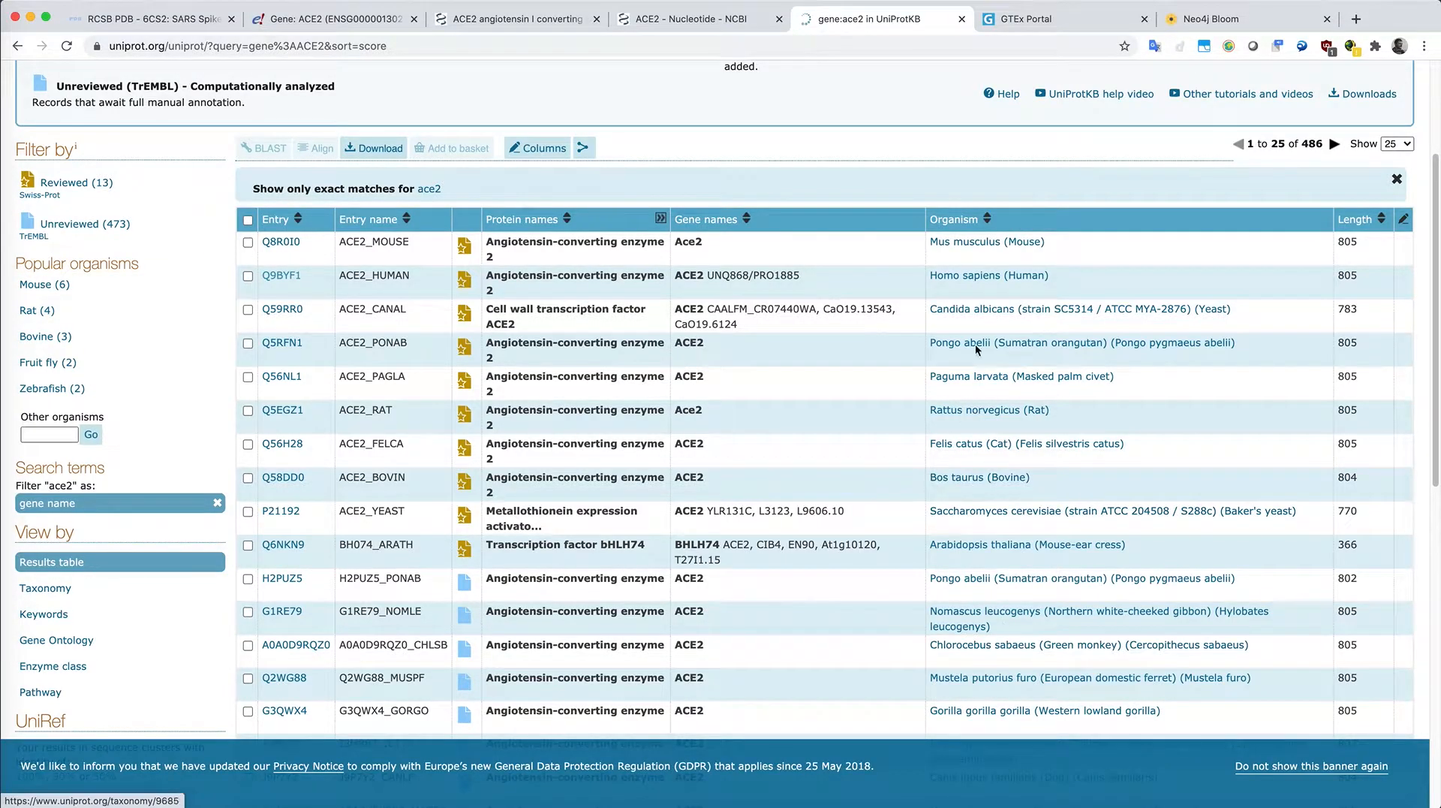
left_click(1046, 22)
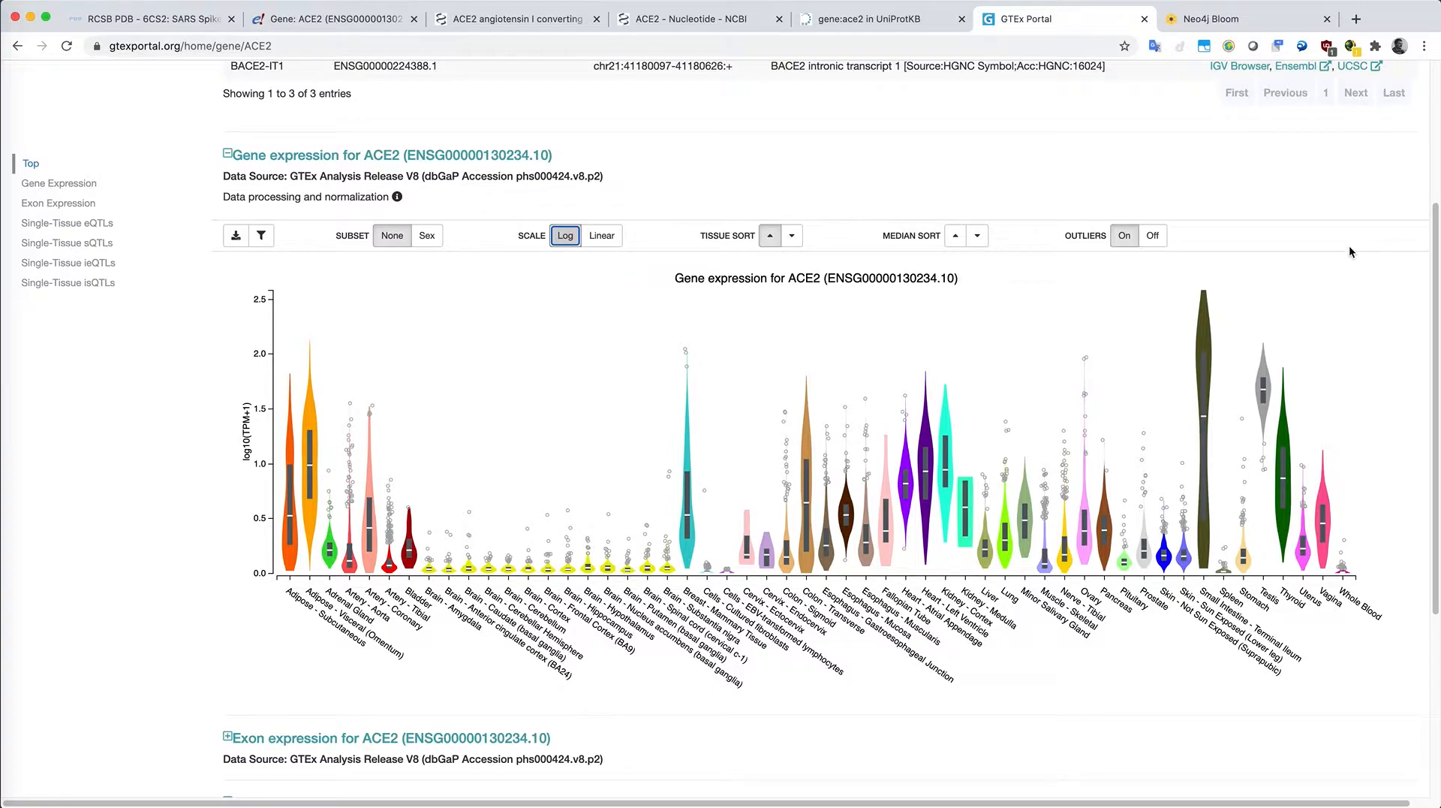
Step: Switch to Neo4j Bloom and run the search phrase "Look for gene ACE2"
left_click(1218, 21)
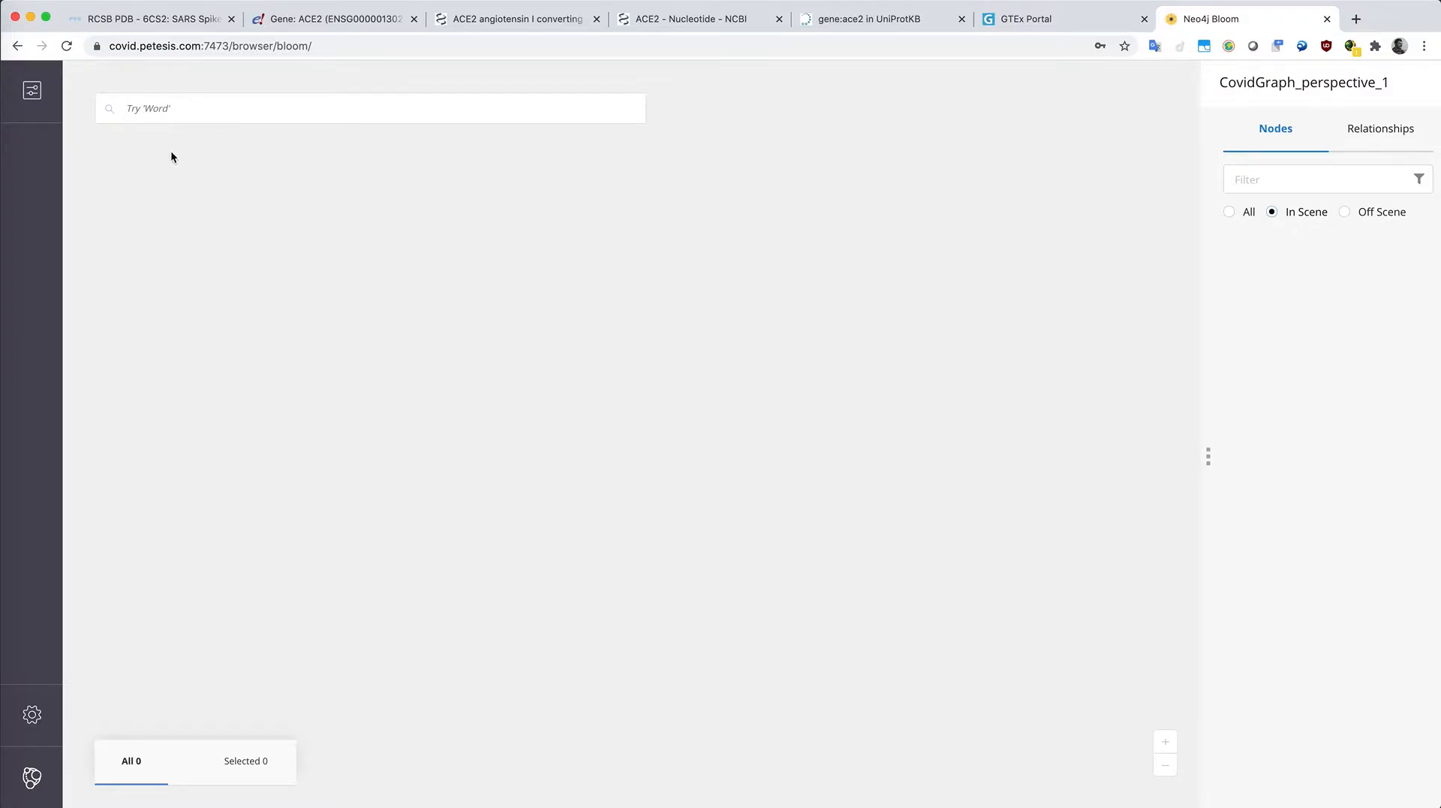
left_click(173, 106)
type("L")
type("oki")
key("BackSpace")
key("BackSpace")
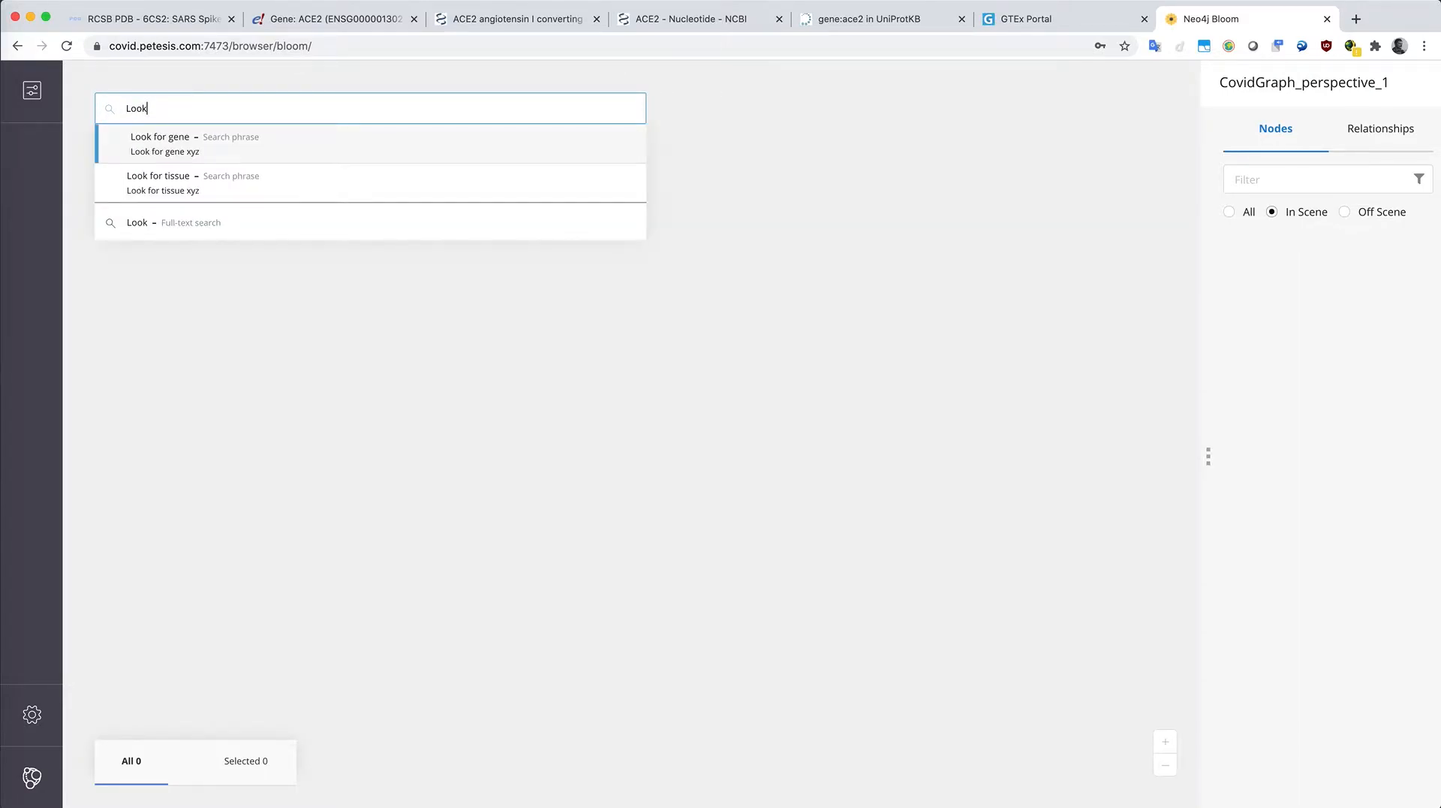
type("ok")
key("Tab")
type("ACE2")
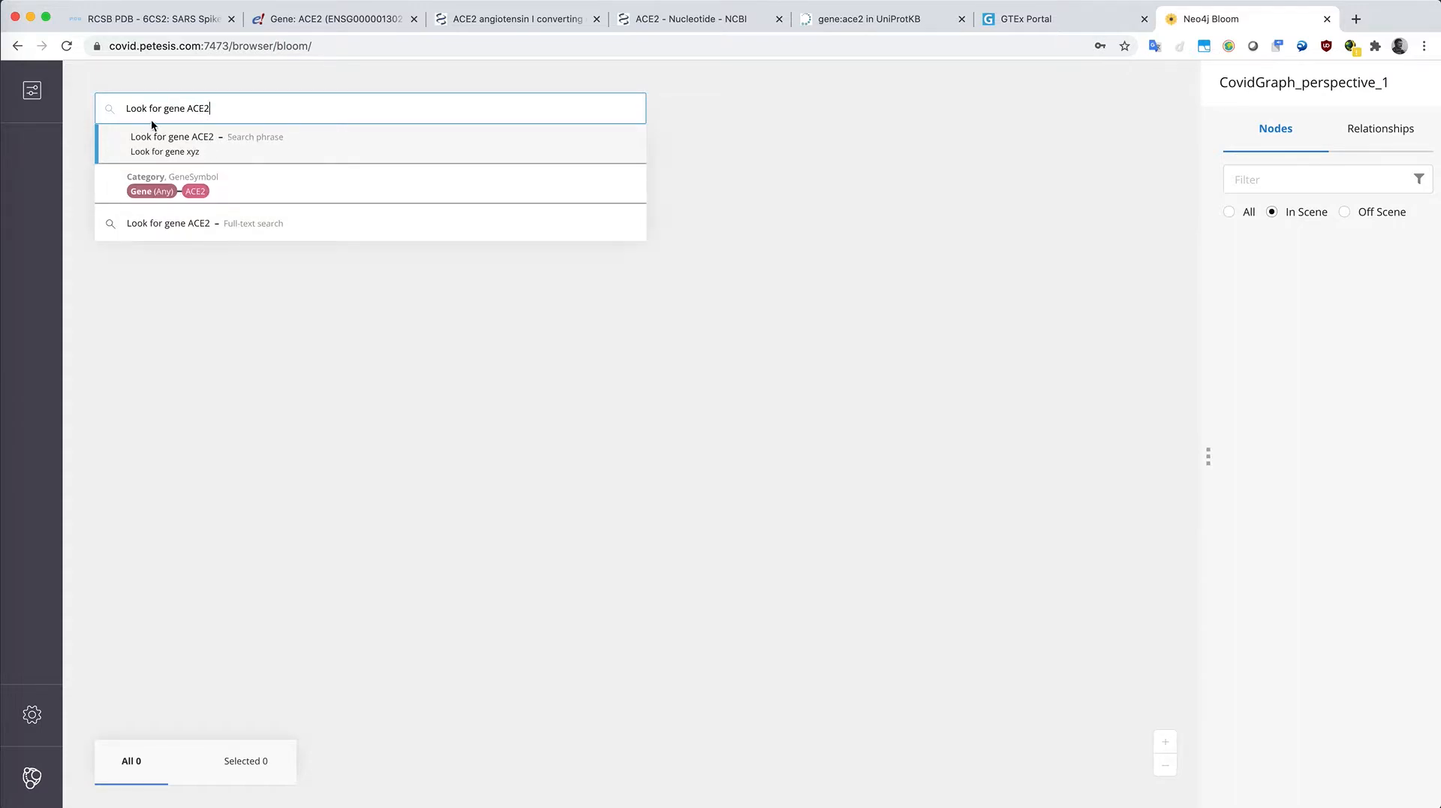
left_click(183, 150)
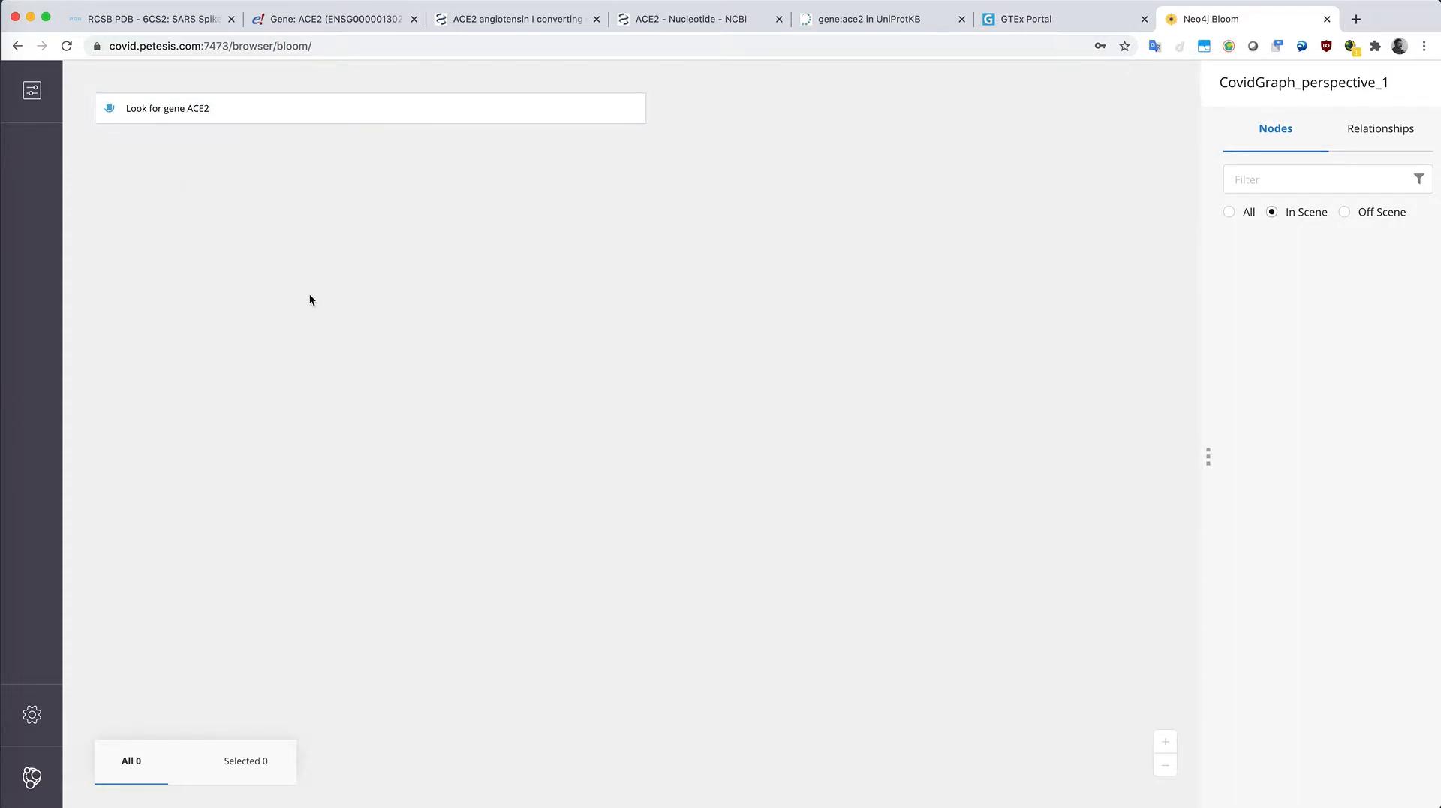
Step: Select the ACE2 node and expand it along its SYNONYM relationship
left_click(806, 429)
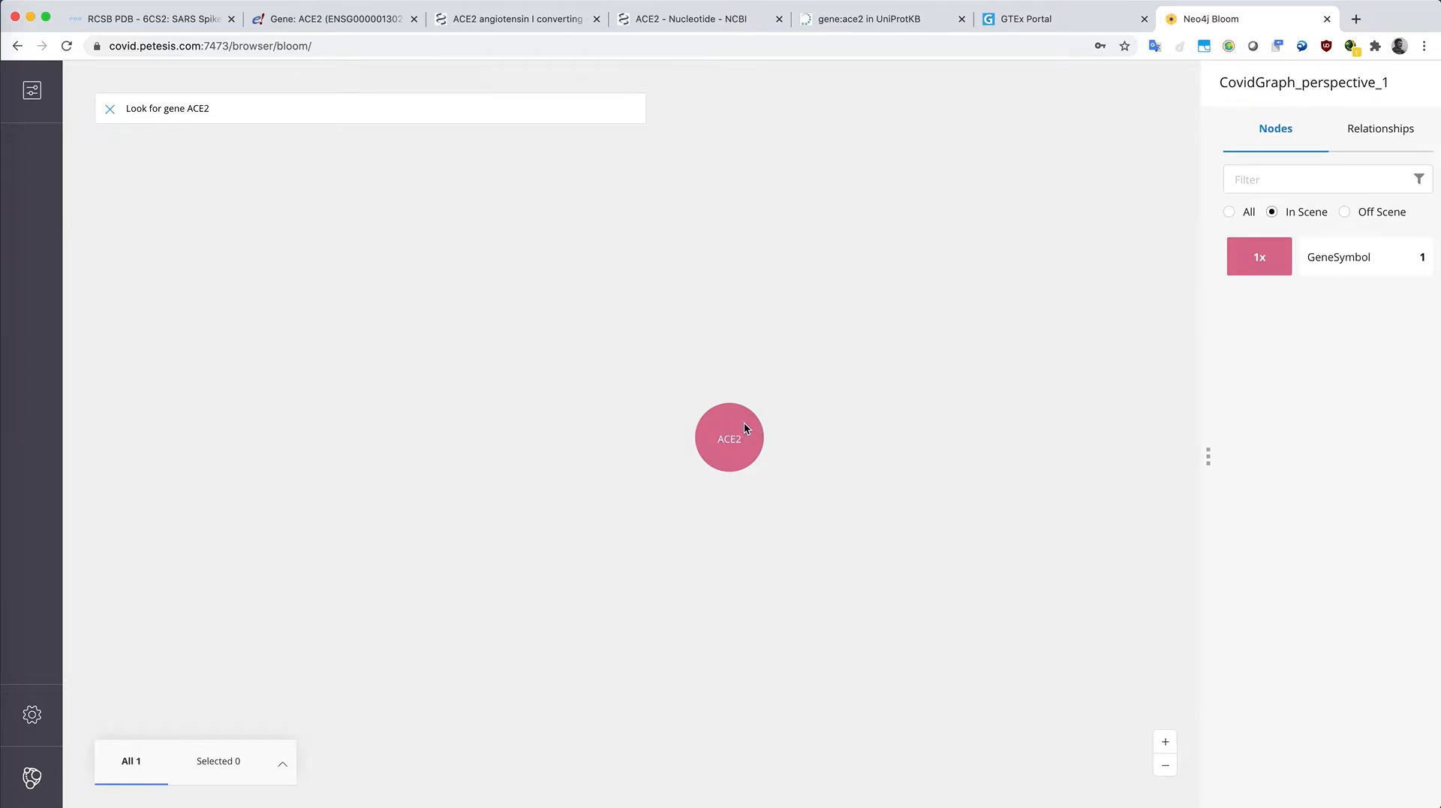
left_click(741, 423)
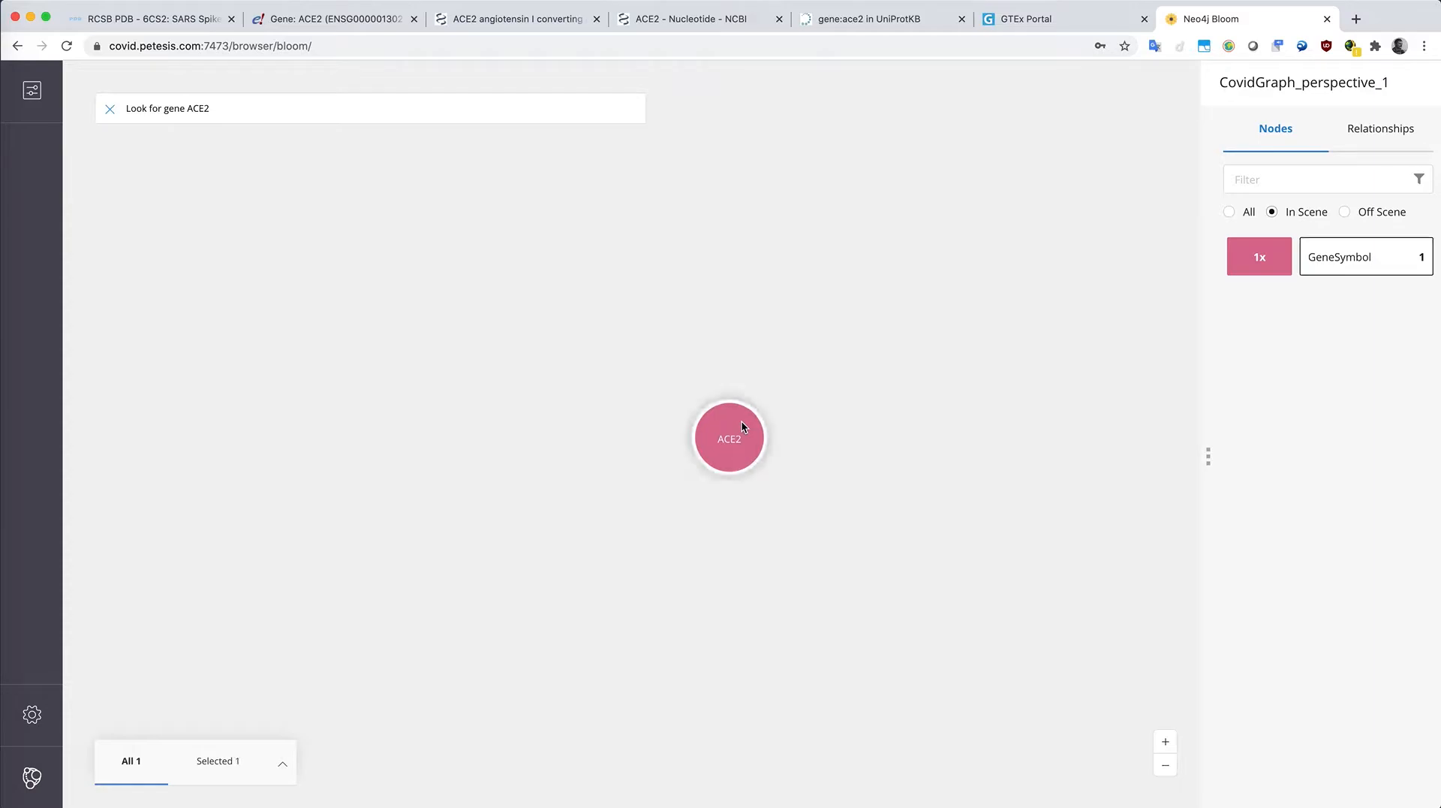
right_click(741, 422)
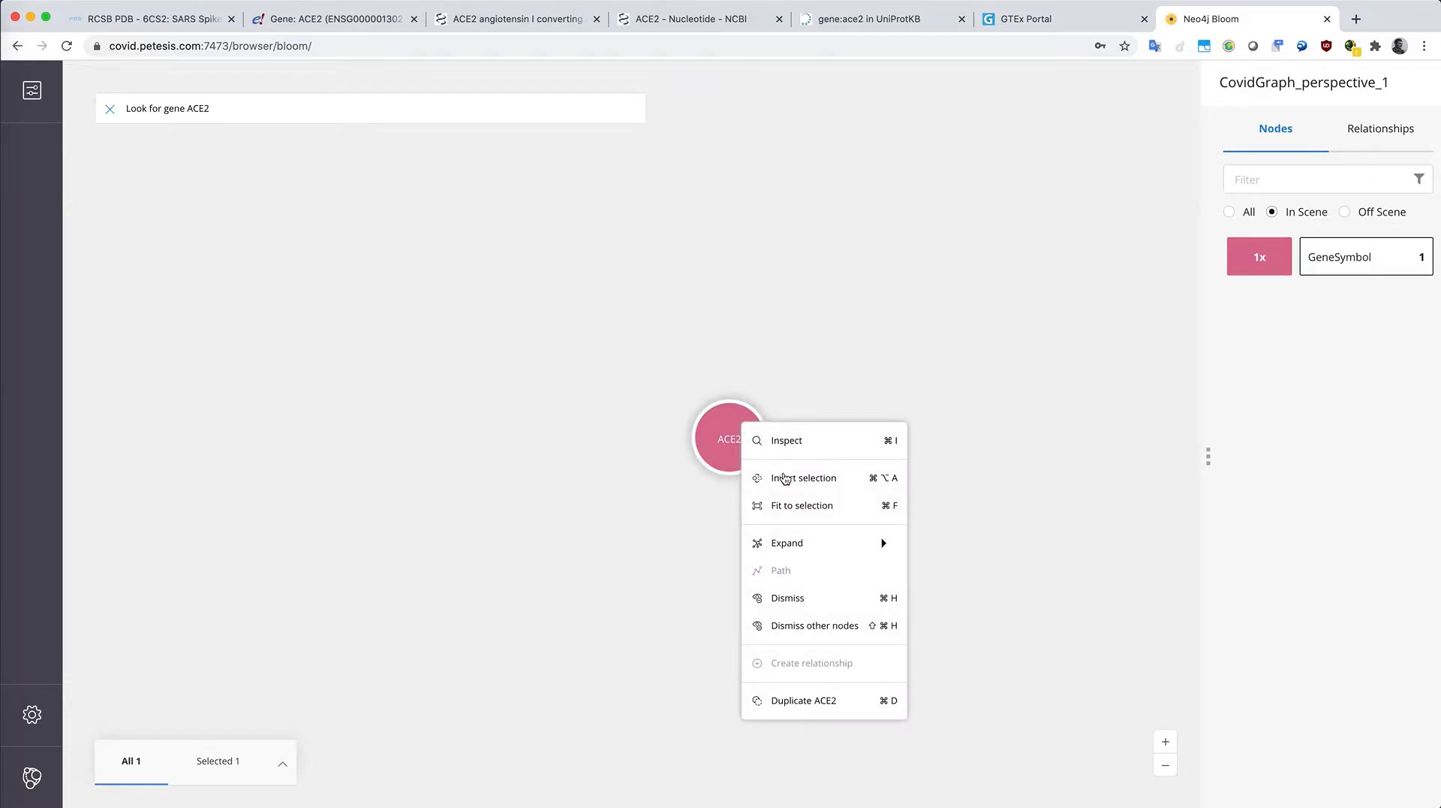
mouse_move(811, 548)
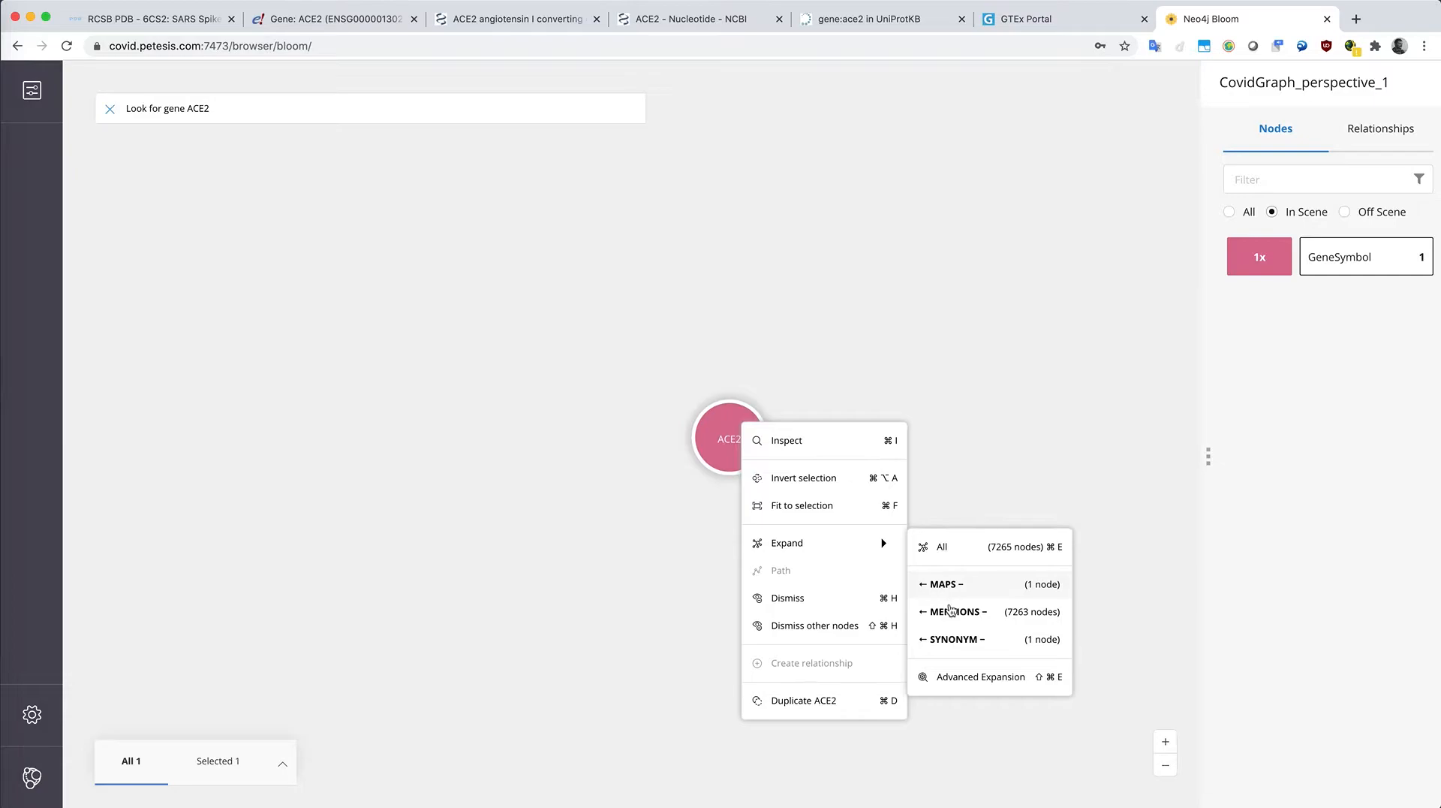
left_click(957, 641)
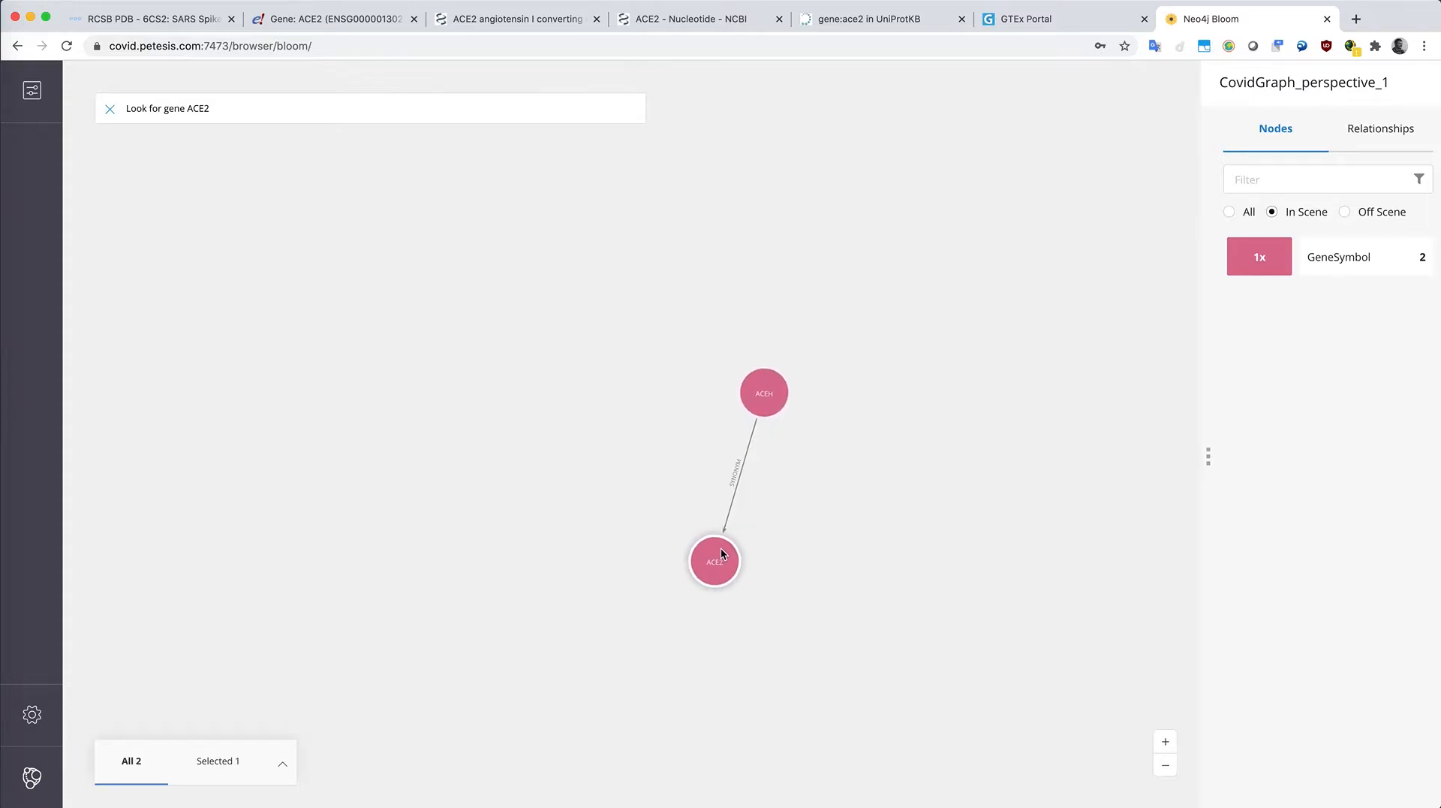
Step: Expand the ACE2 node along its MAPS relationship
right_click(721, 548)
mouse_move(869, 630)
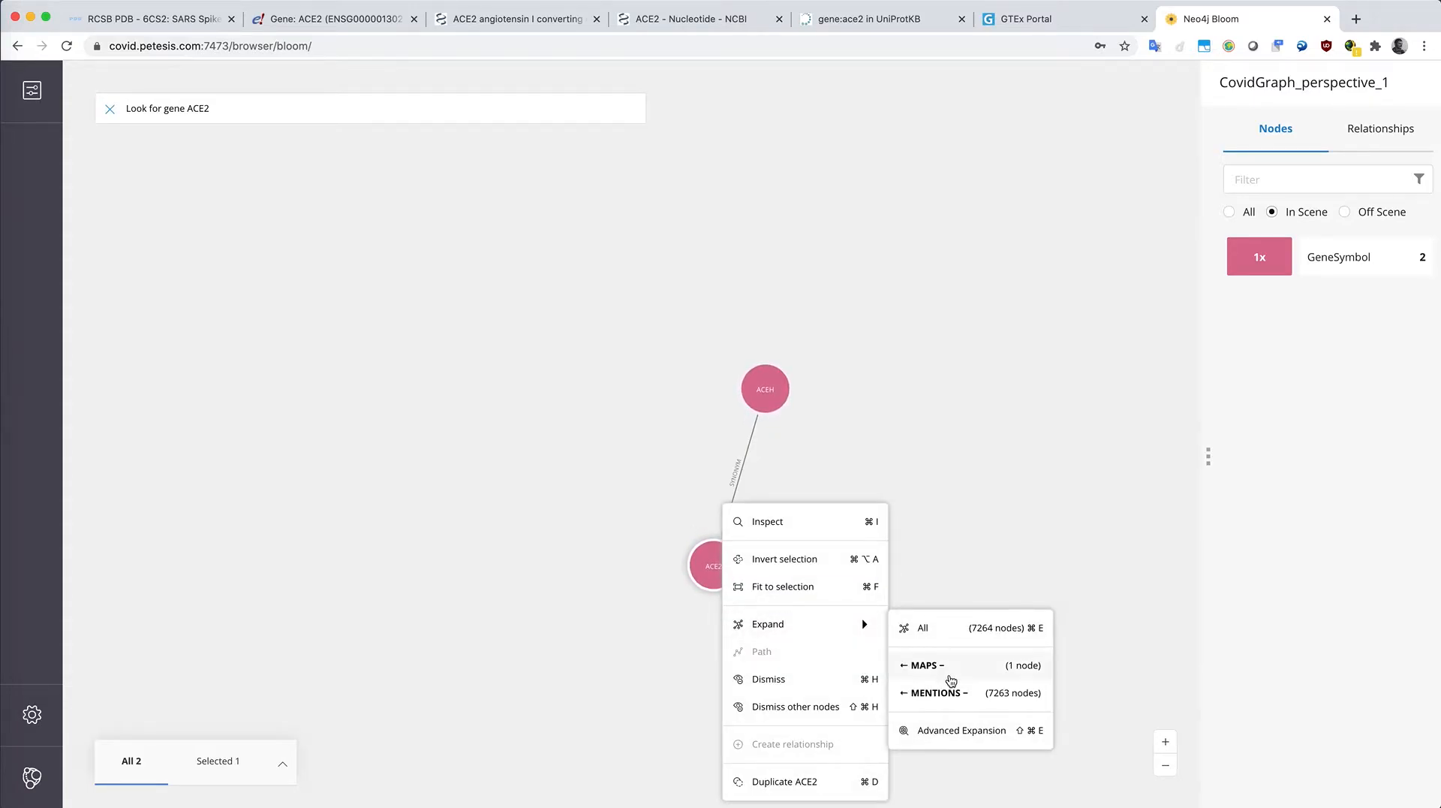
left_click(950, 668)
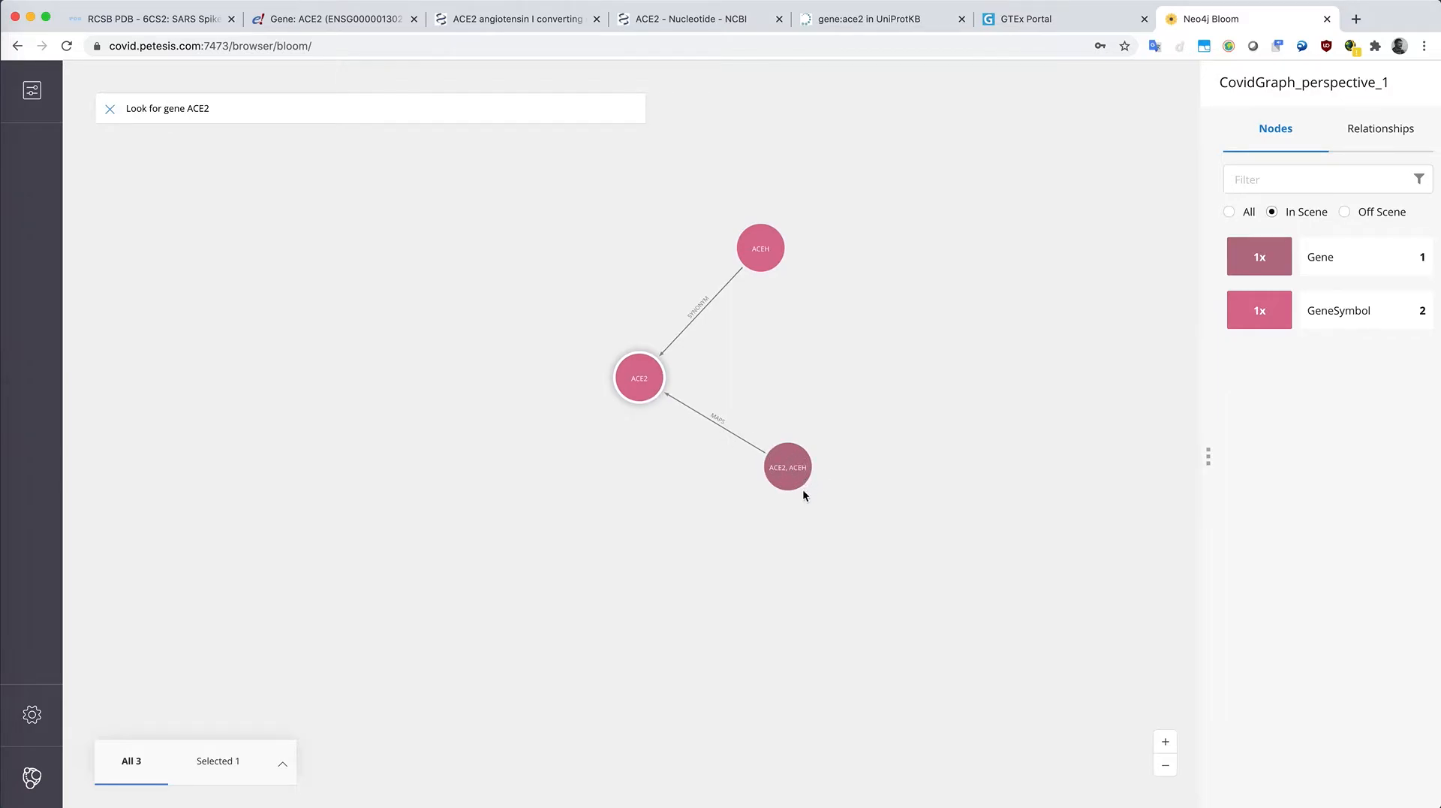
Step: Reposition the ACE2, ACEH gene node and expand it along its MAPS relationships
left_click_drag(800, 482, 798, 433)
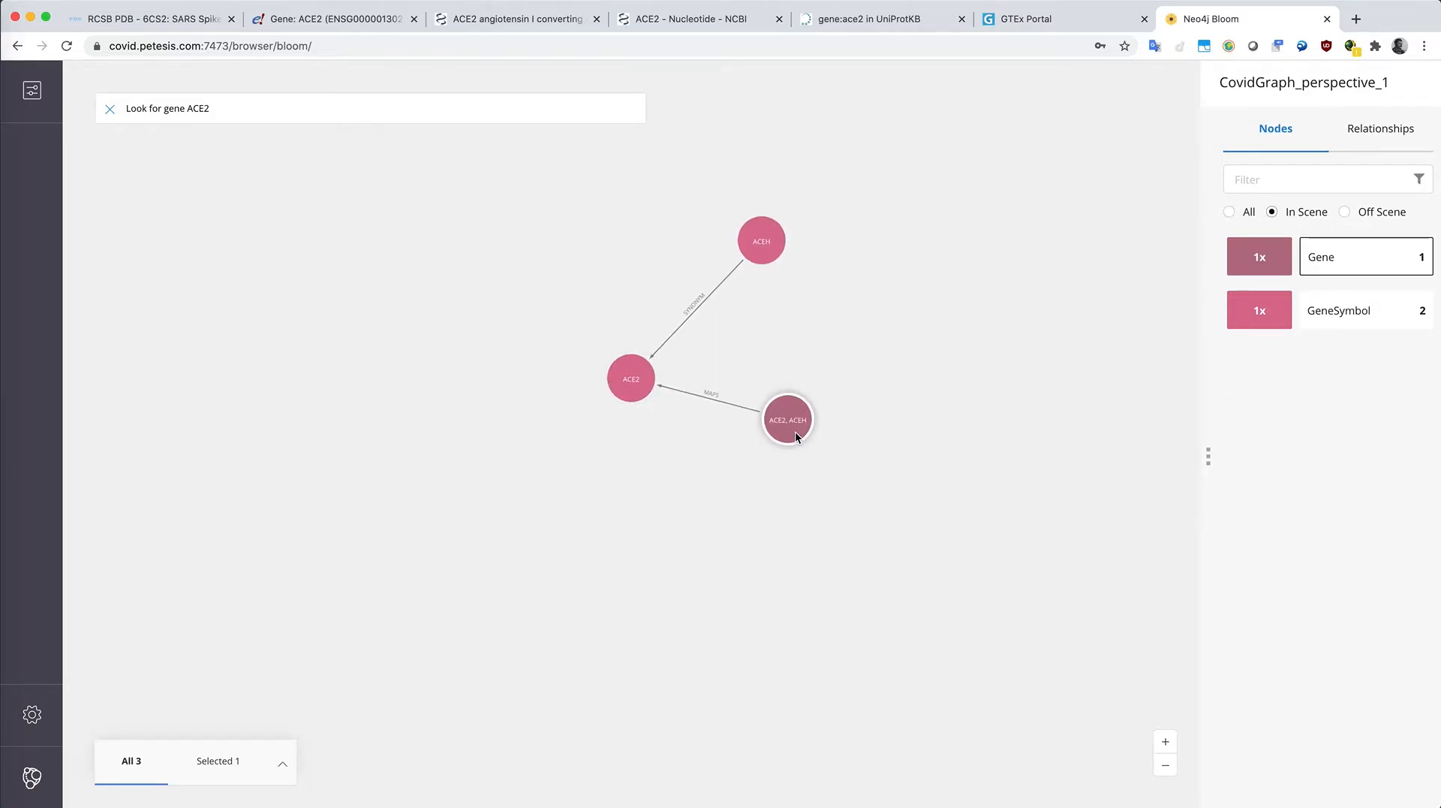
right_click(797, 434)
mouse_move(844, 556)
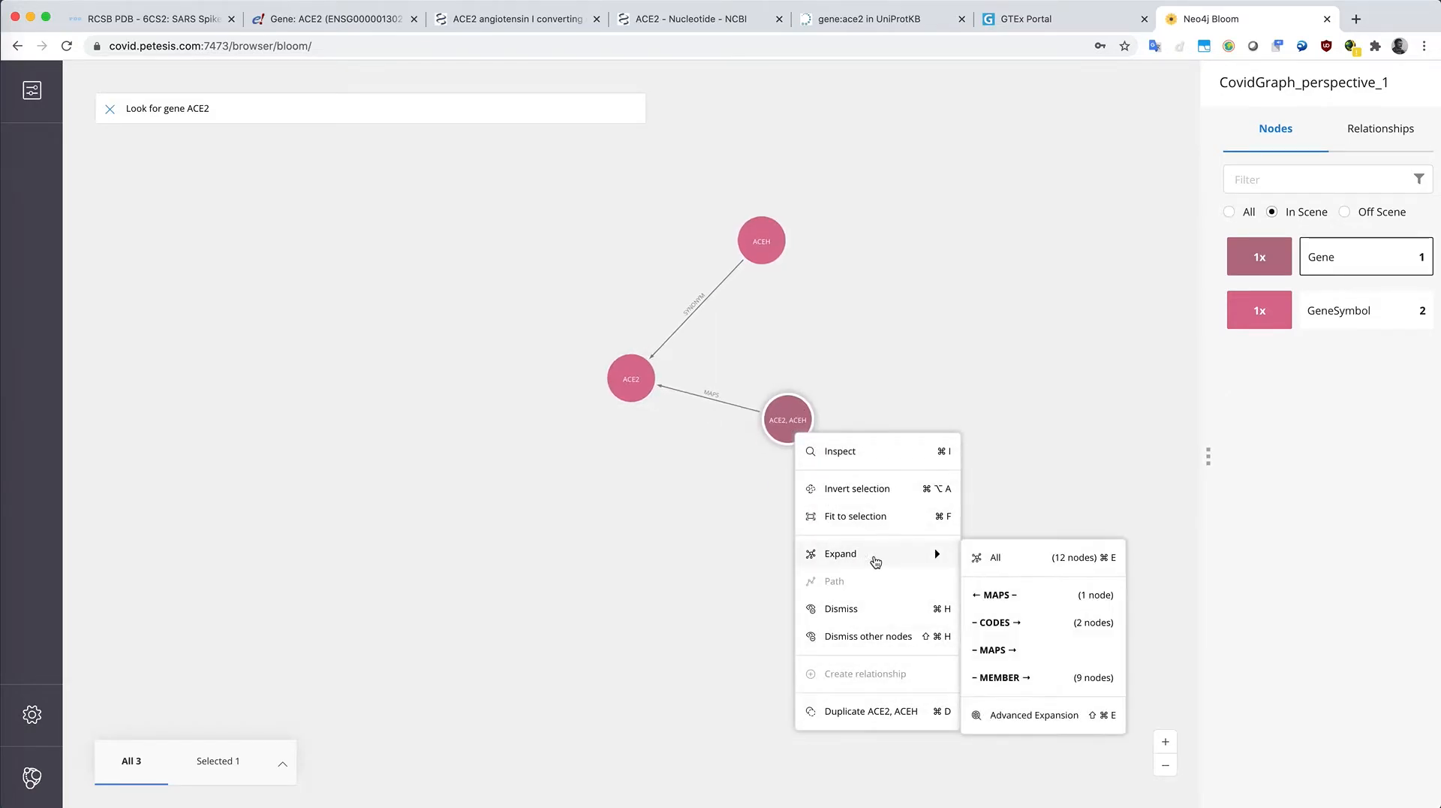
left_click(1011, 598)
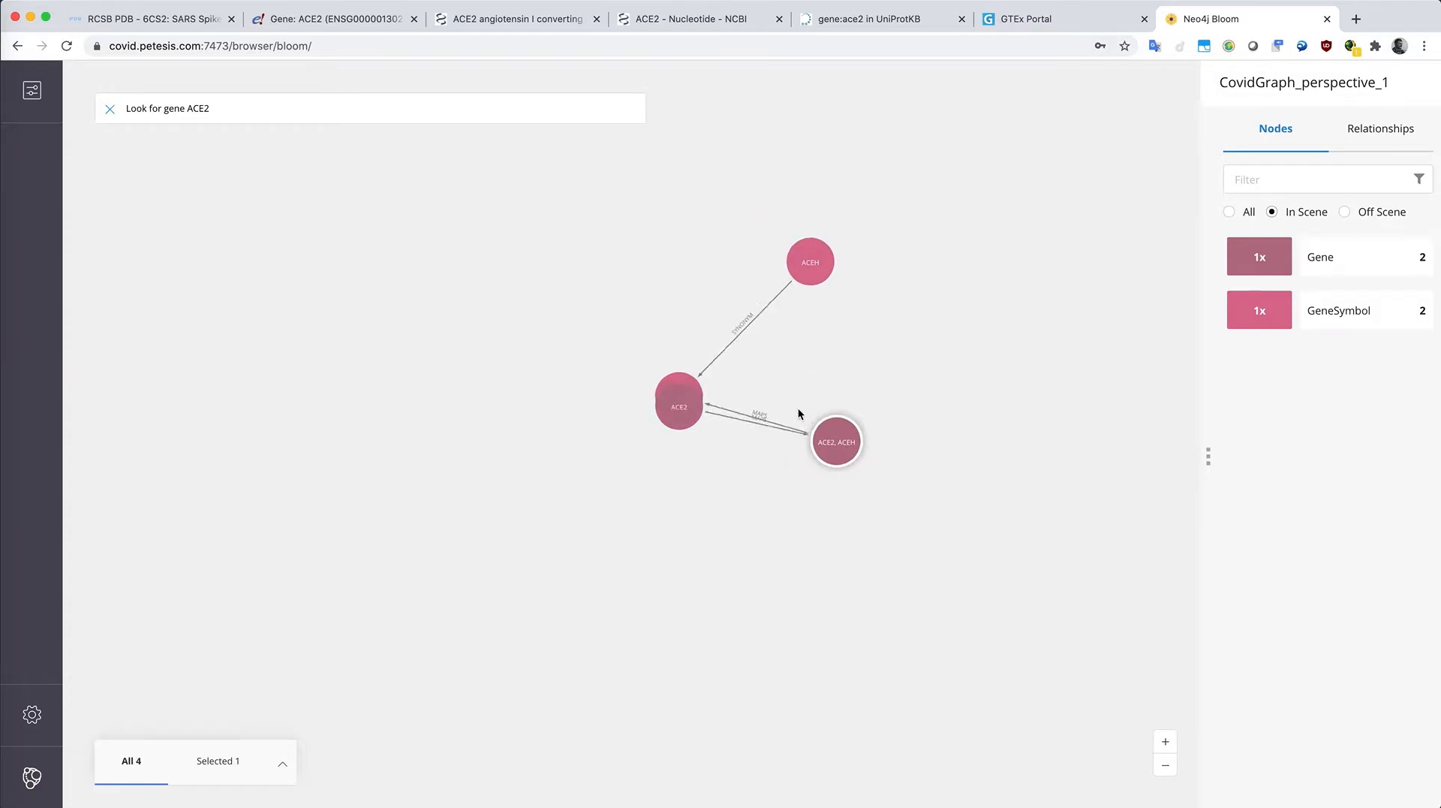
right_click(927, 425)
mouse_move(998, 536)
left_click(1157, 608)
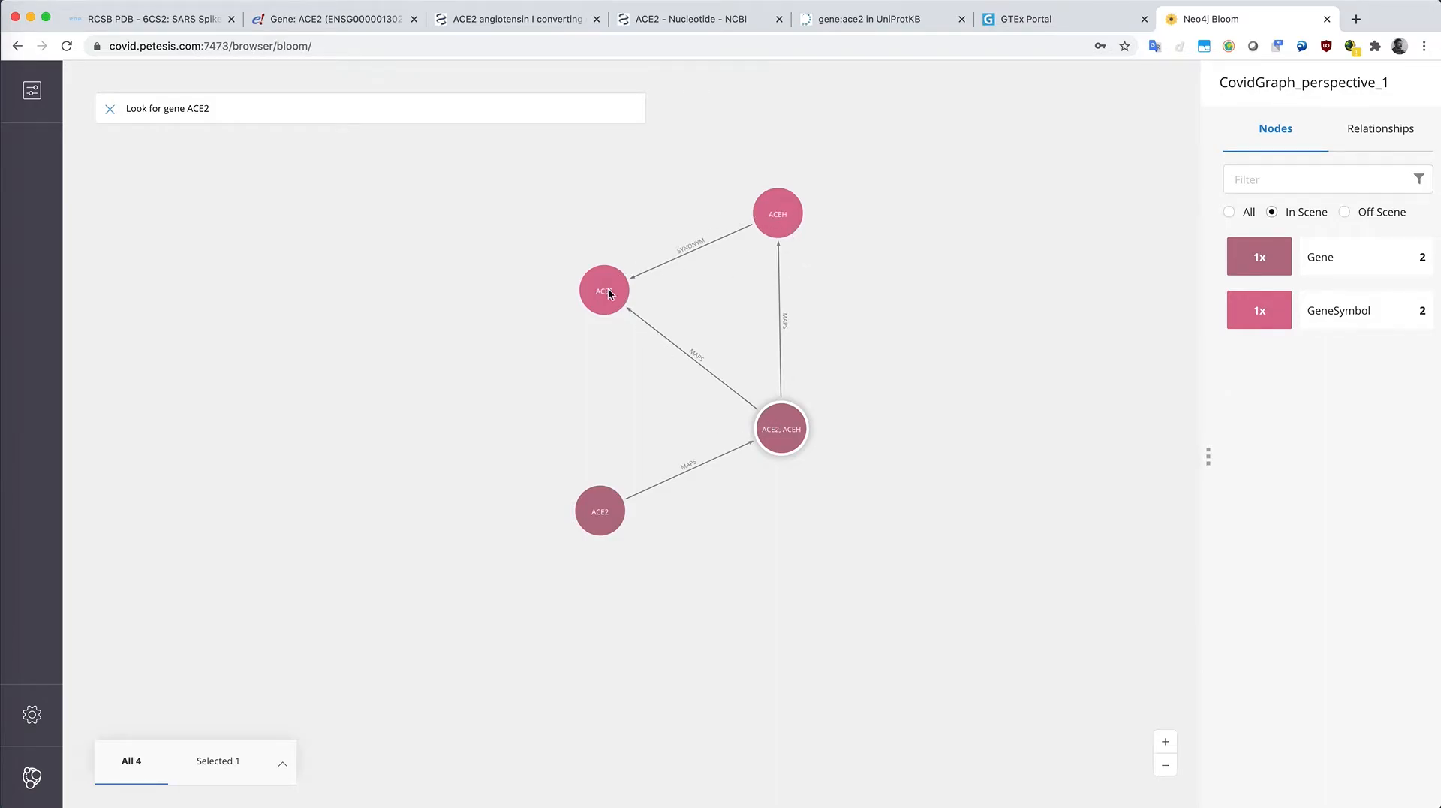
Step: Select the lower ACE2 gene node and expand it along its CODES relationships
left_click(611, 492)
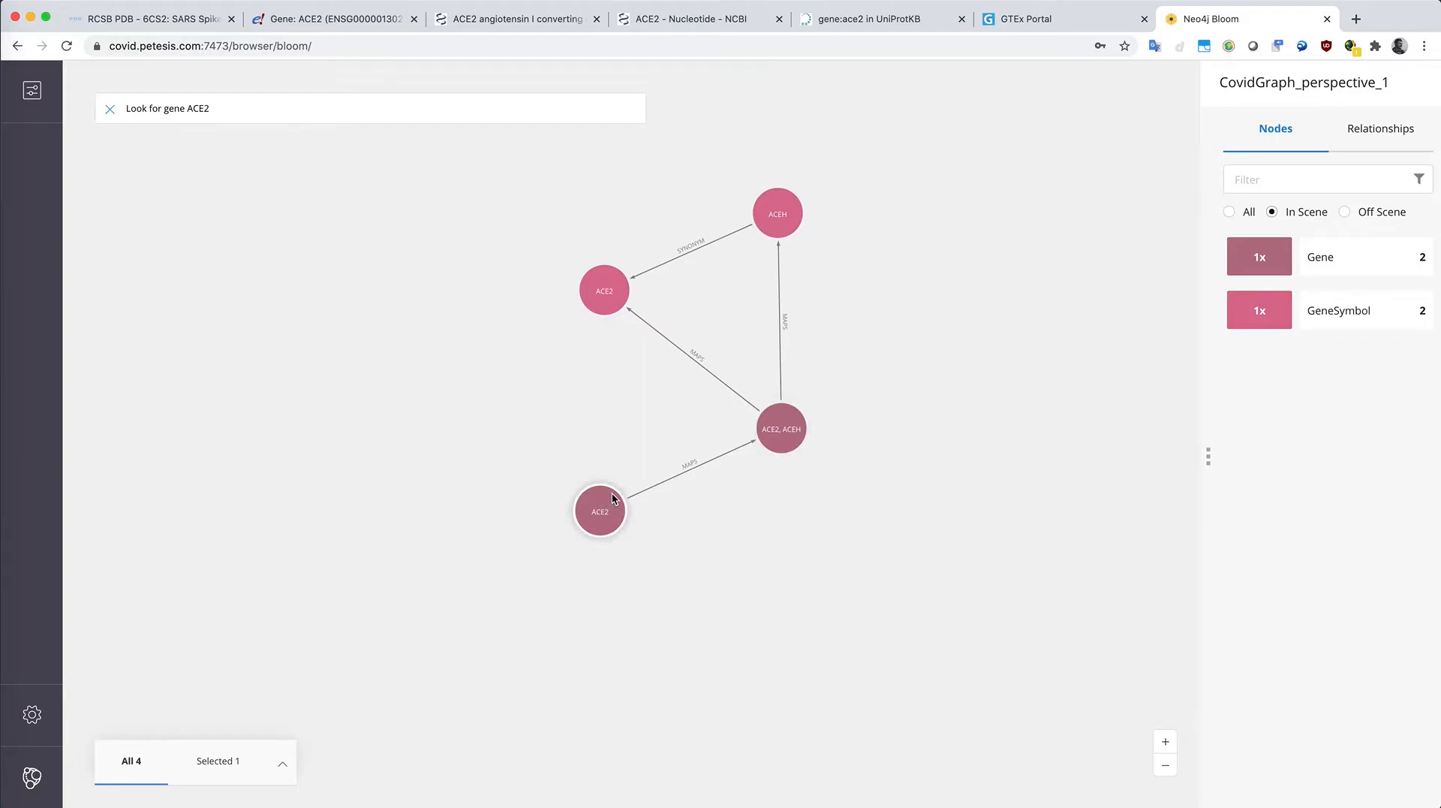
right_click(603, 498)
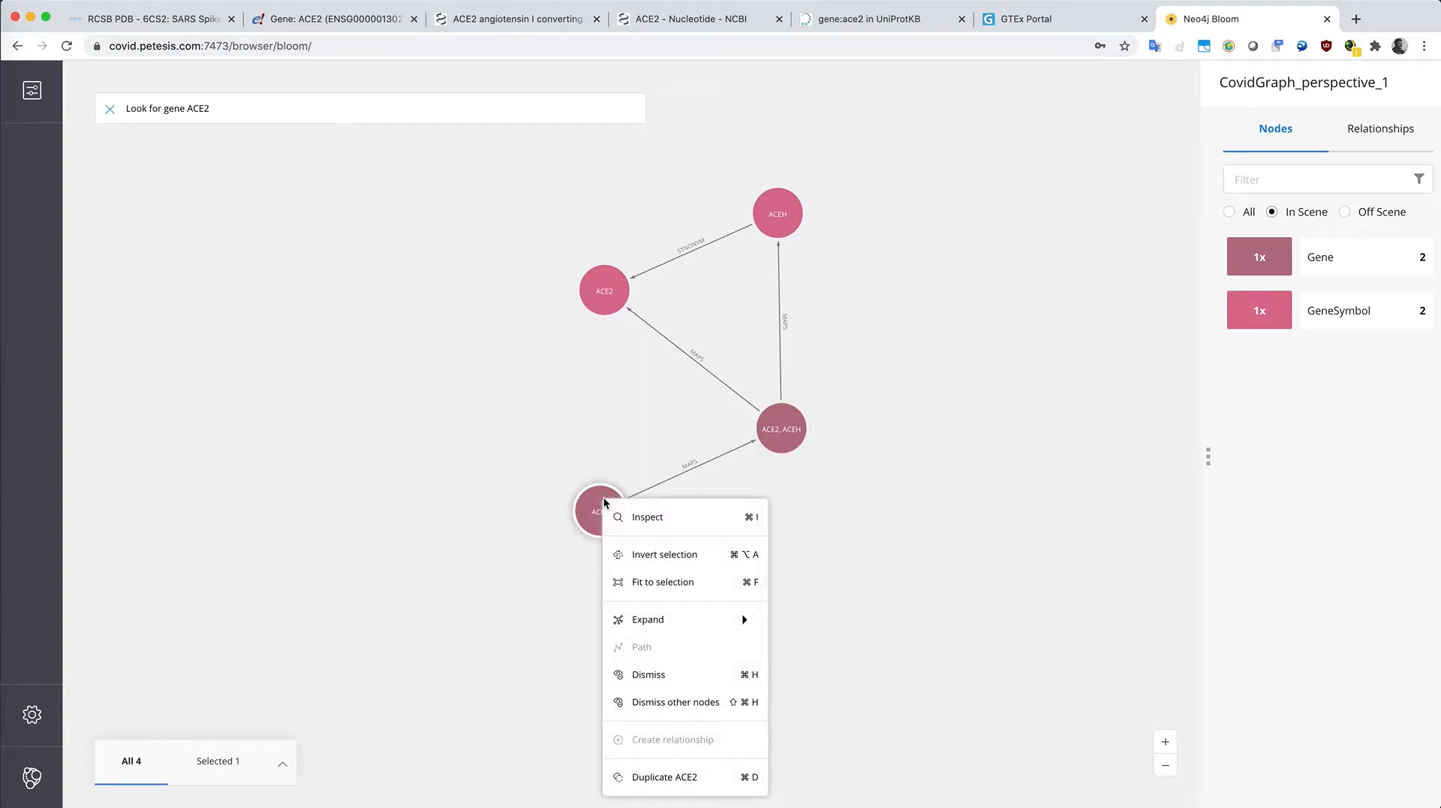
mouse_move(681, 620)
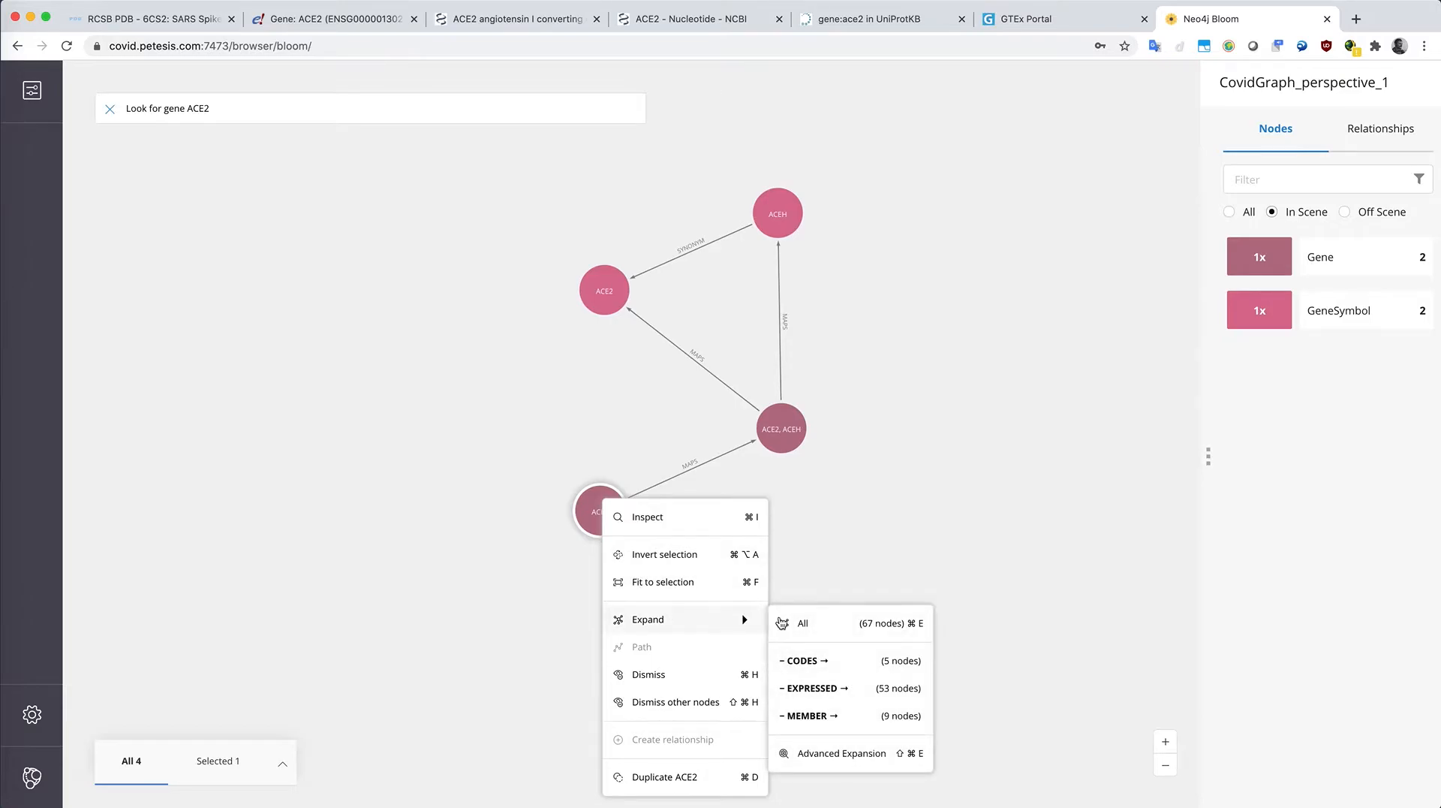
left_click(869, 664)
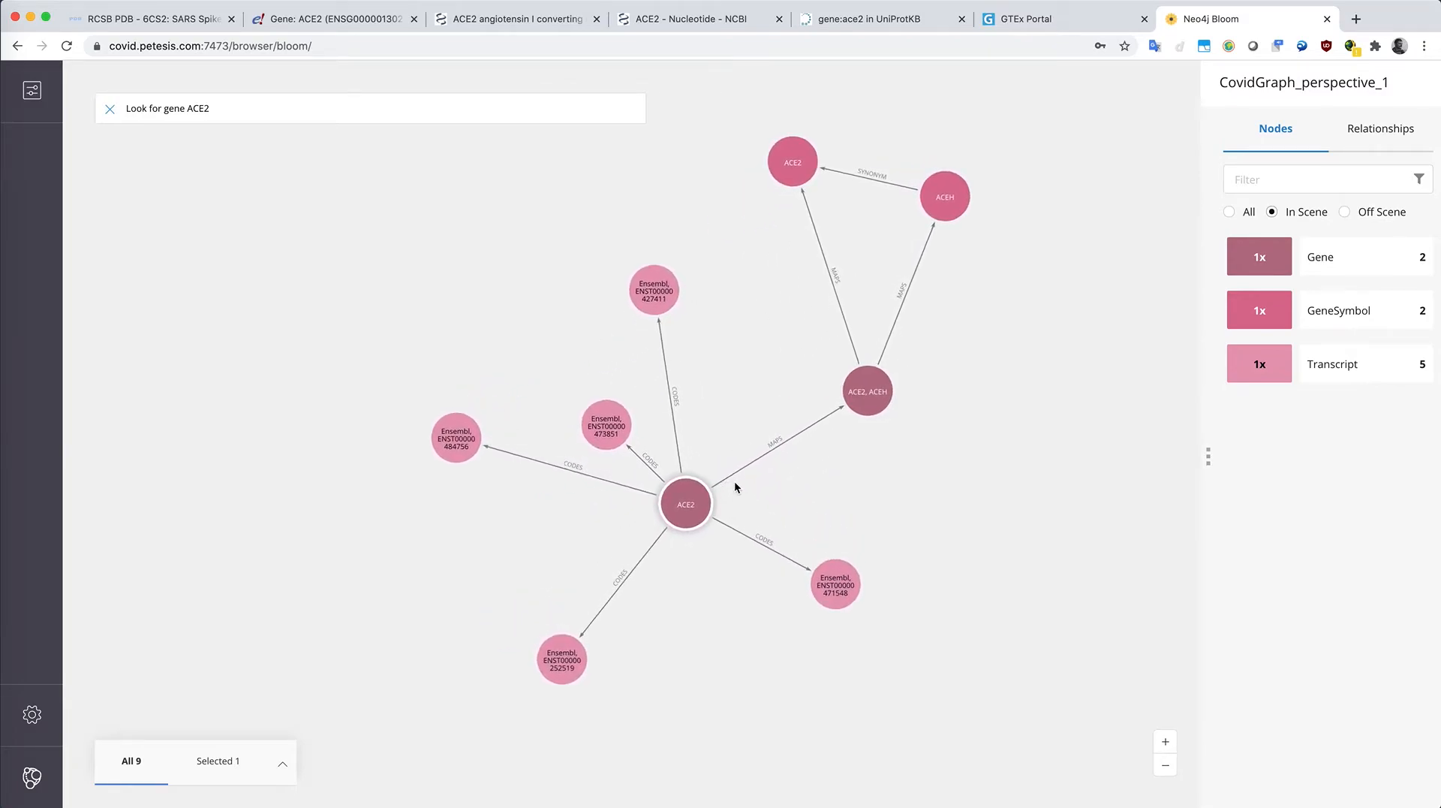
Step: Select all Transcript nodes and expand them along their CODES relationships
left_click(1319, 367)
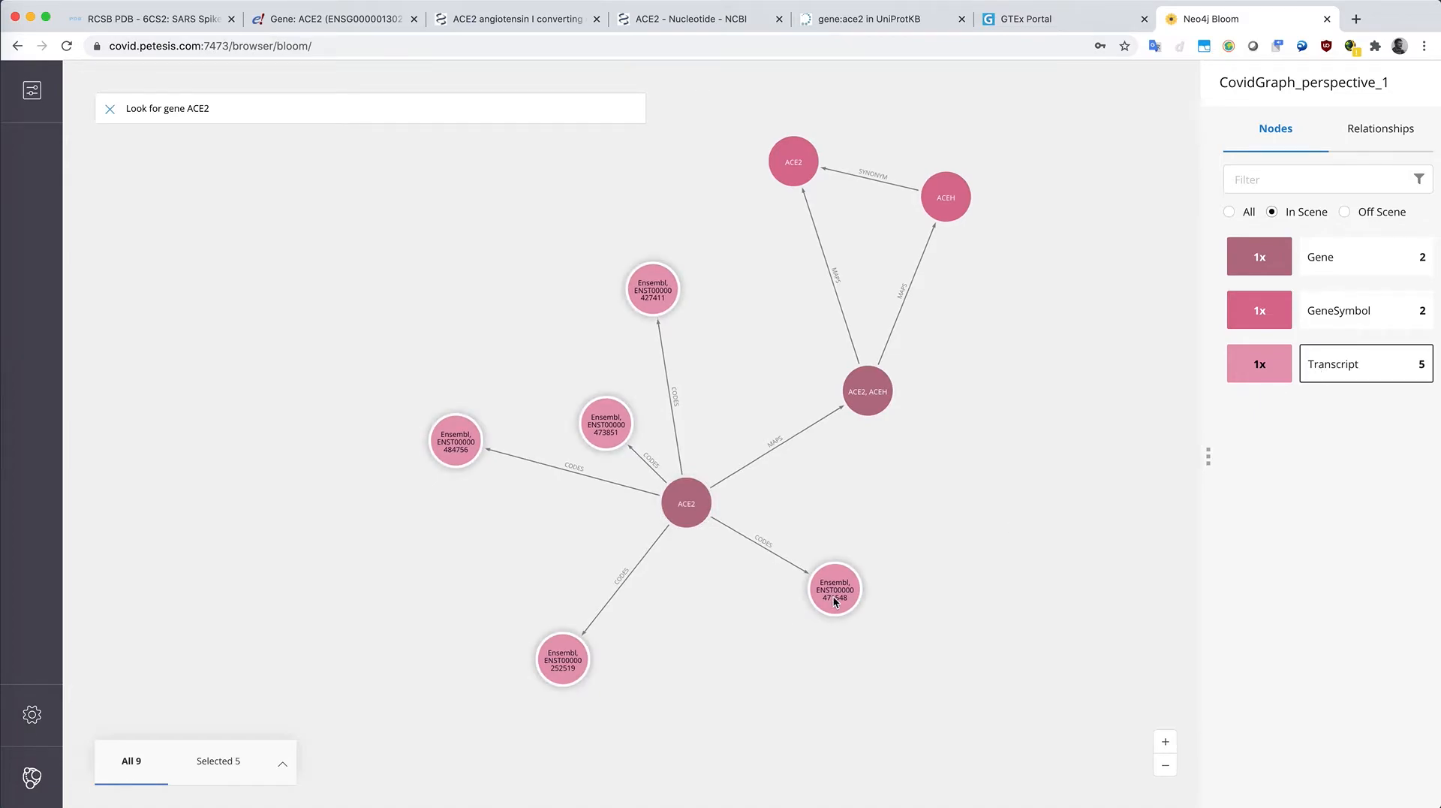
right_click(848, 577)
mouse_move(890, 625)
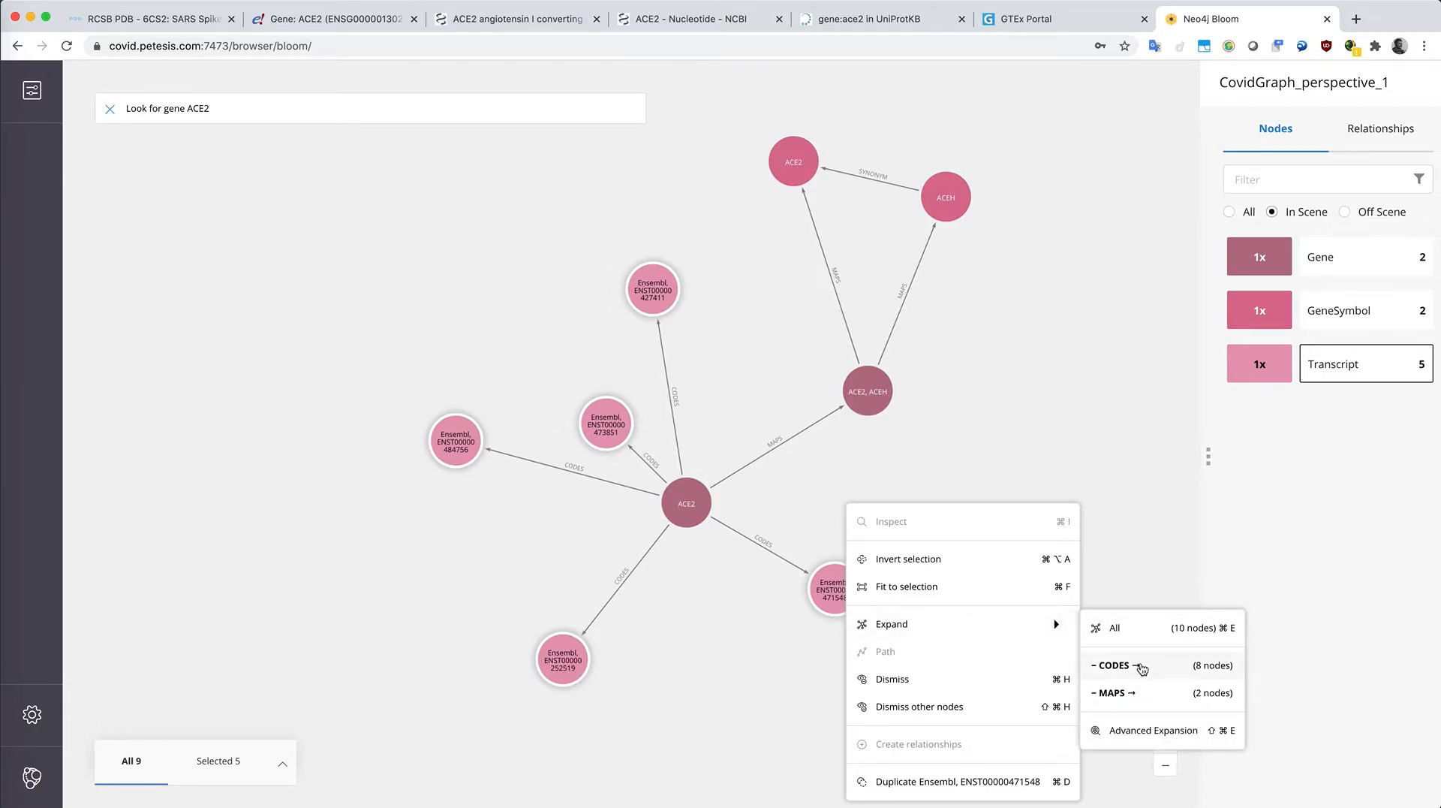
left_click(1179, 666)
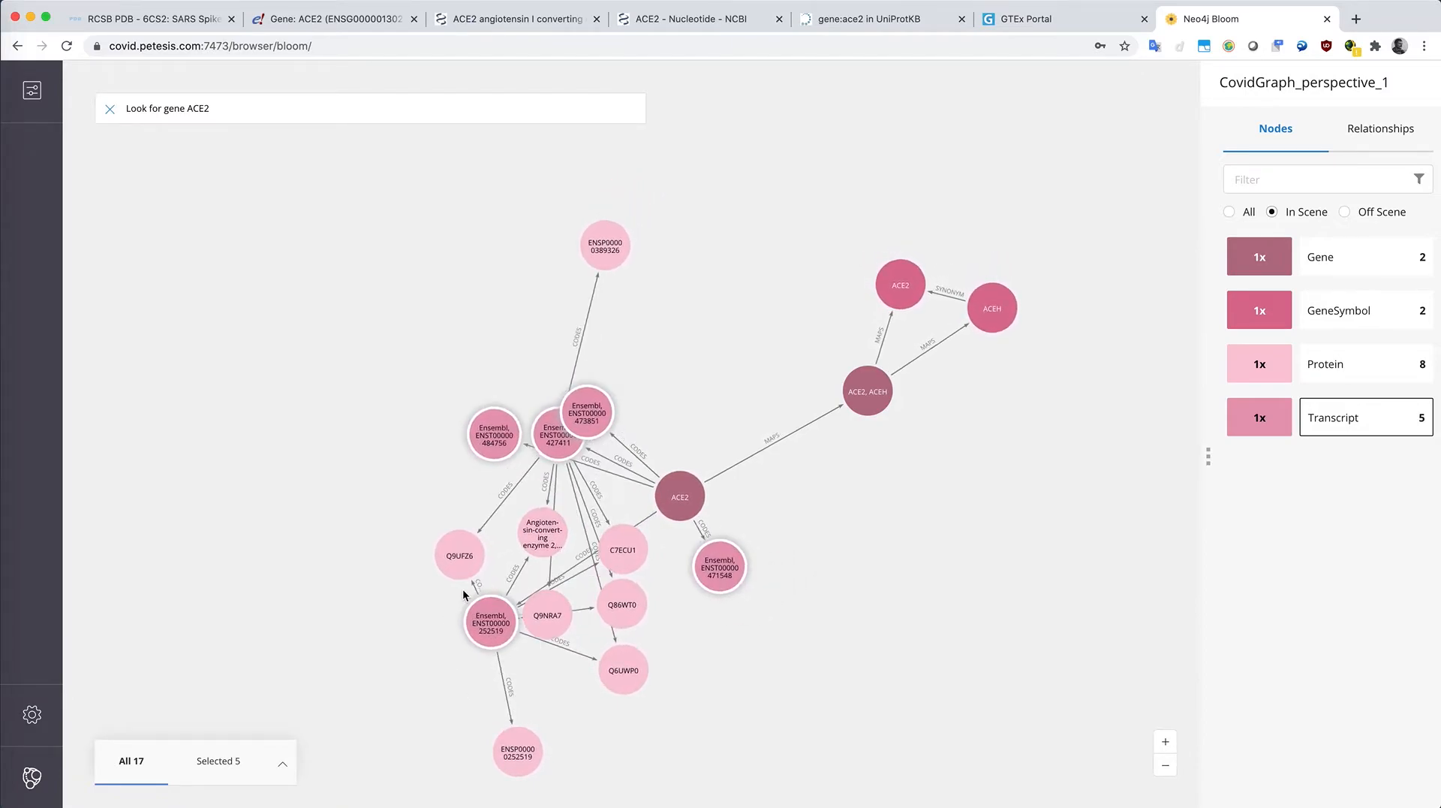
Step: Clear the selection and run the search phrase "Look for tissue lung"
left_click(713, 566)
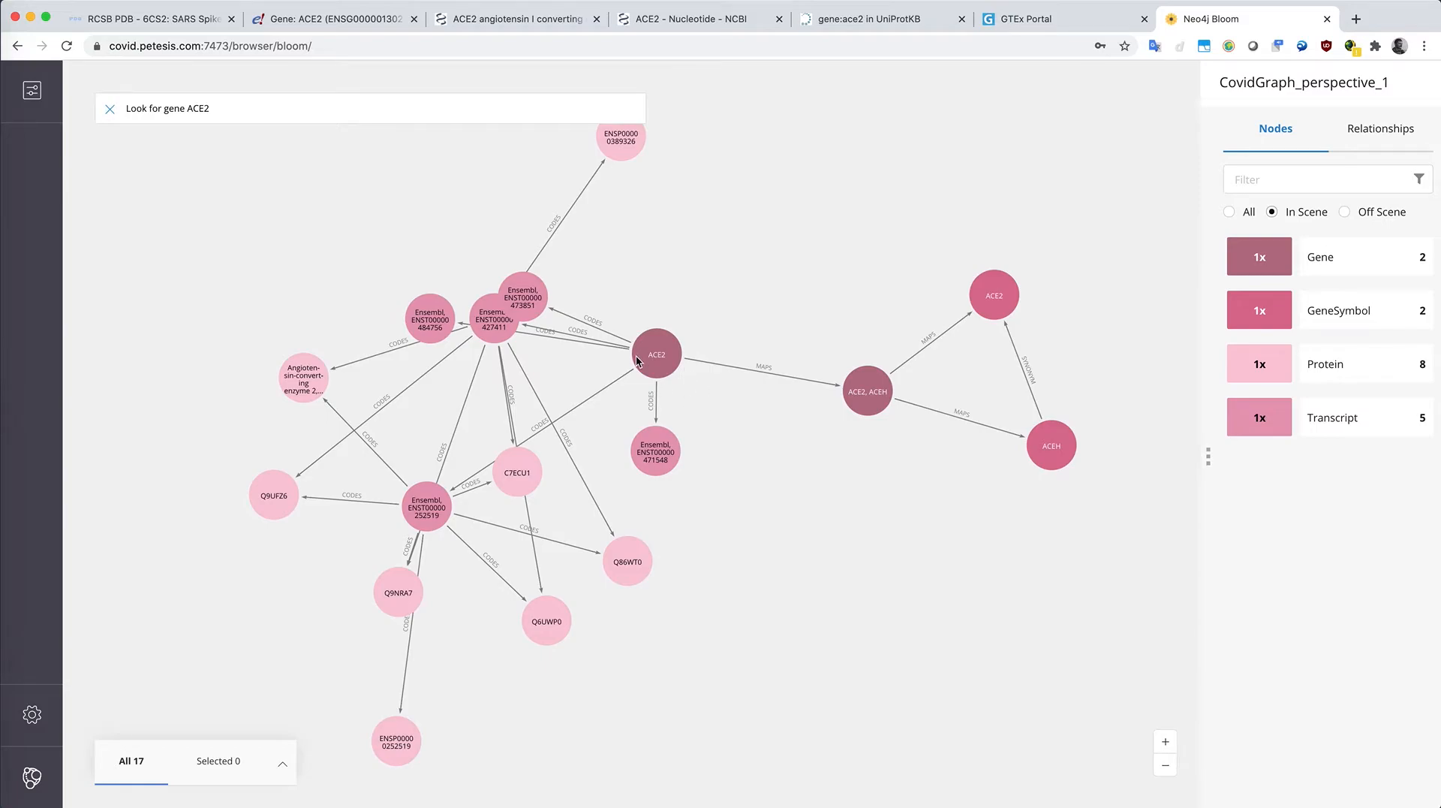
triple_click(243, 107)
key("BackSpace")
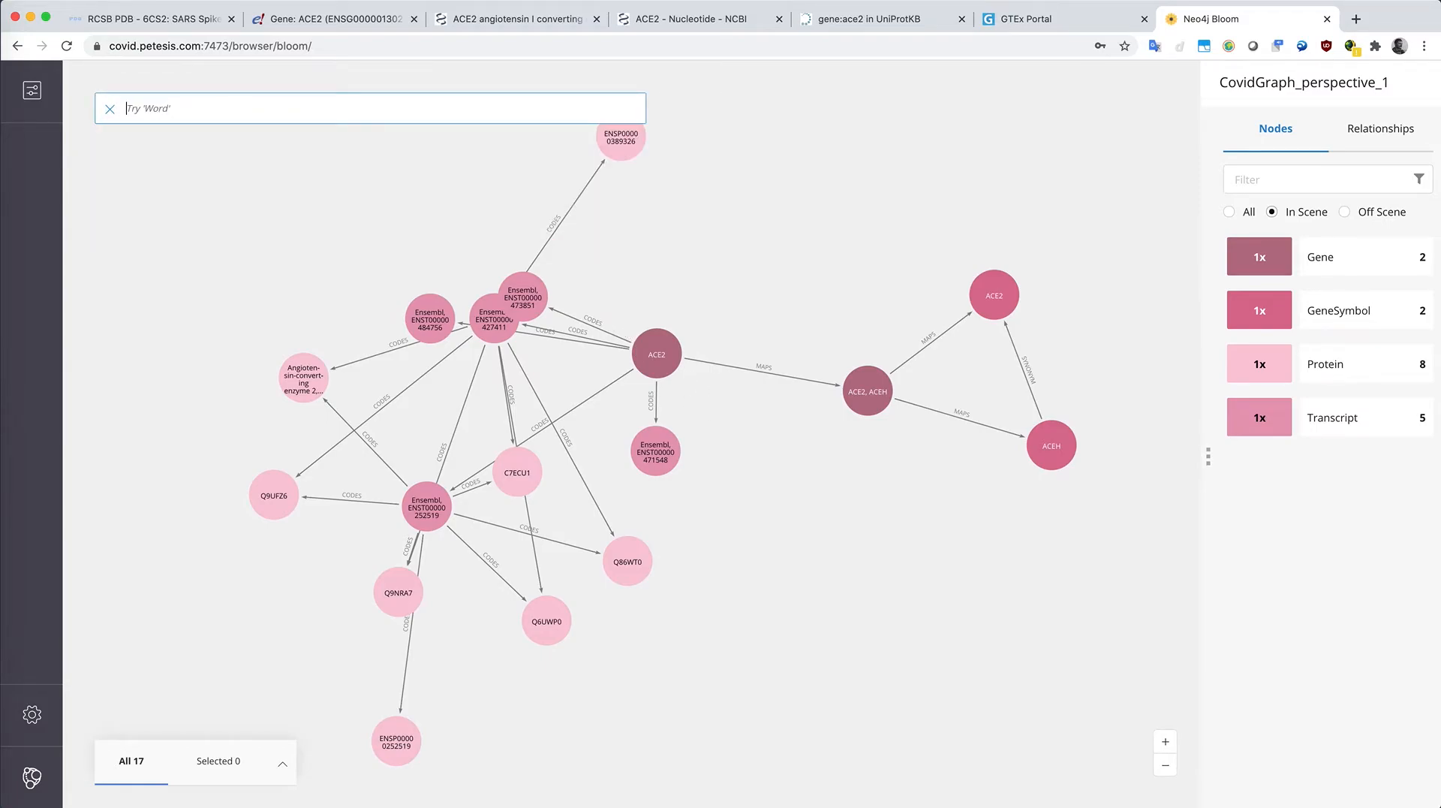
type("Look")
key("Down")
key("Return")
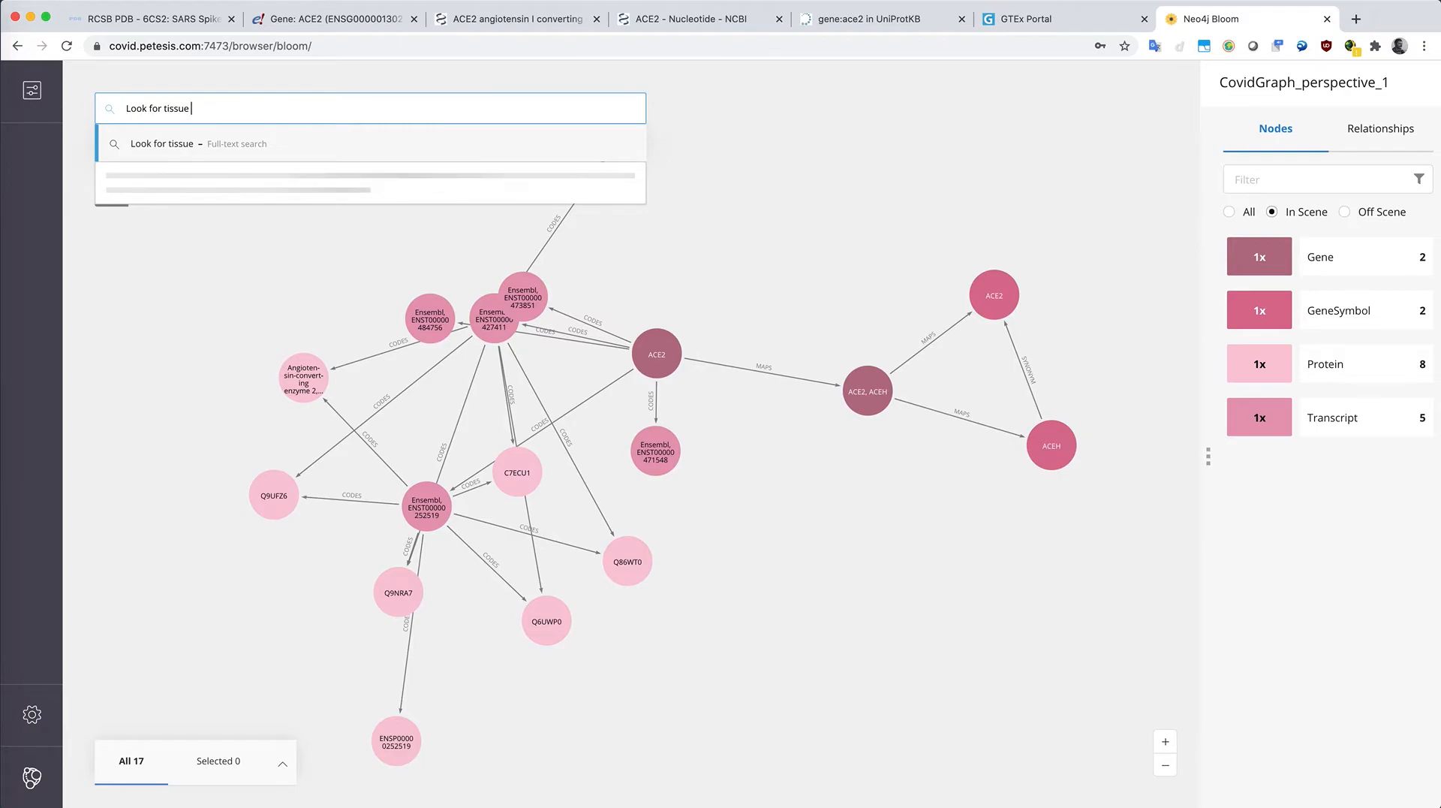
type("lung")
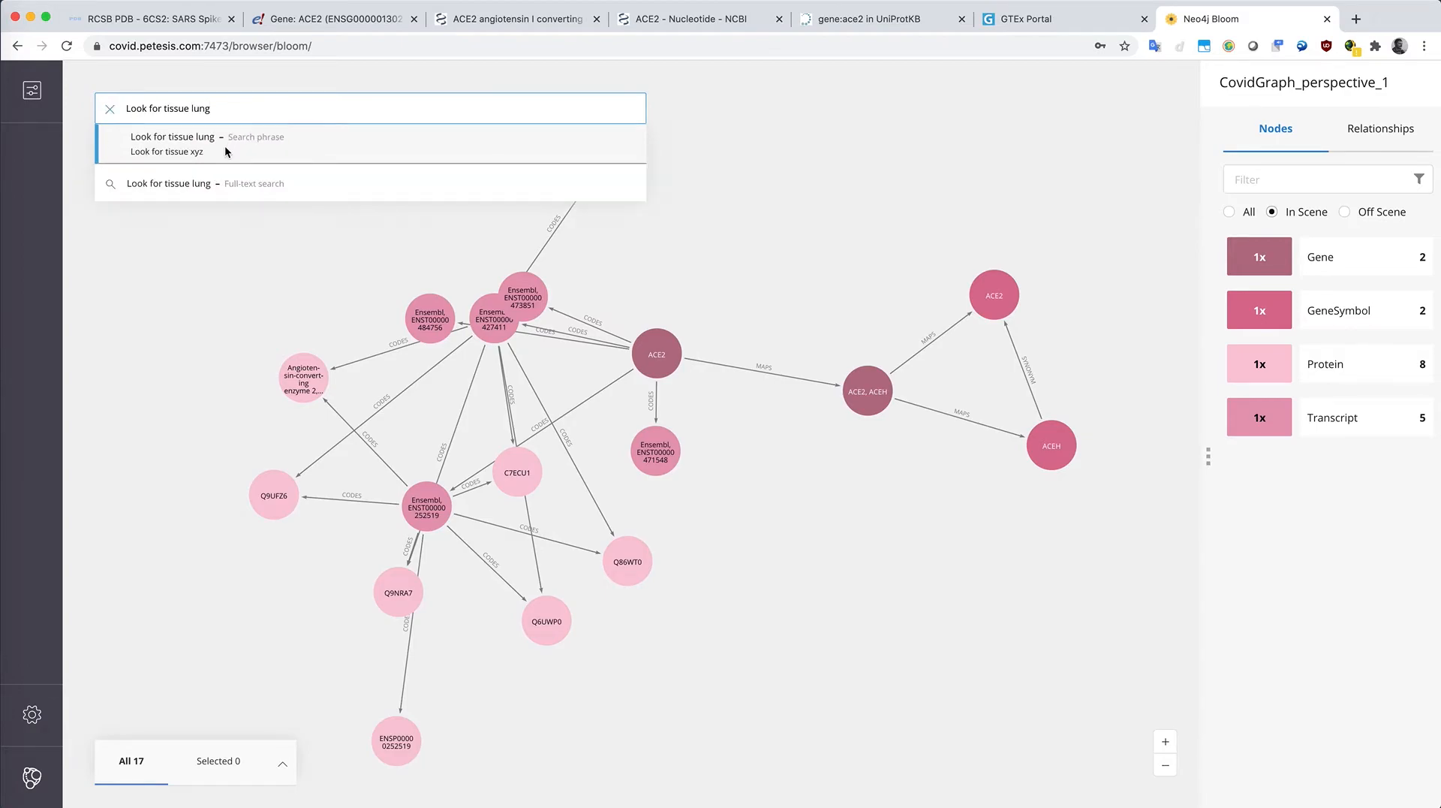
left_click(226, 152)
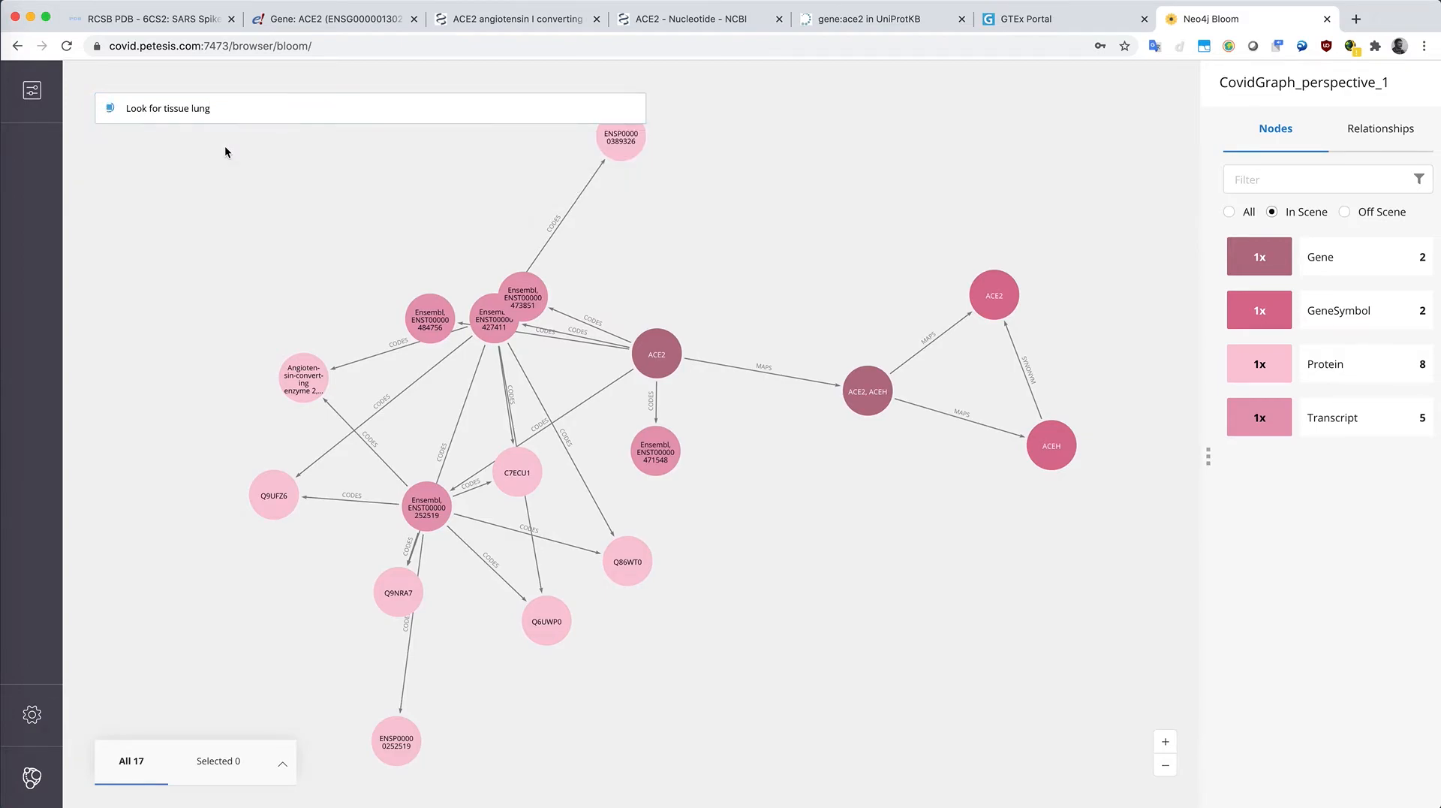
Step: Select the Lung tissue node together with the ACE2 gene node and show the shortest path between them
left_click(854, 539)
left_click_drag(679, 525, 888, 438)
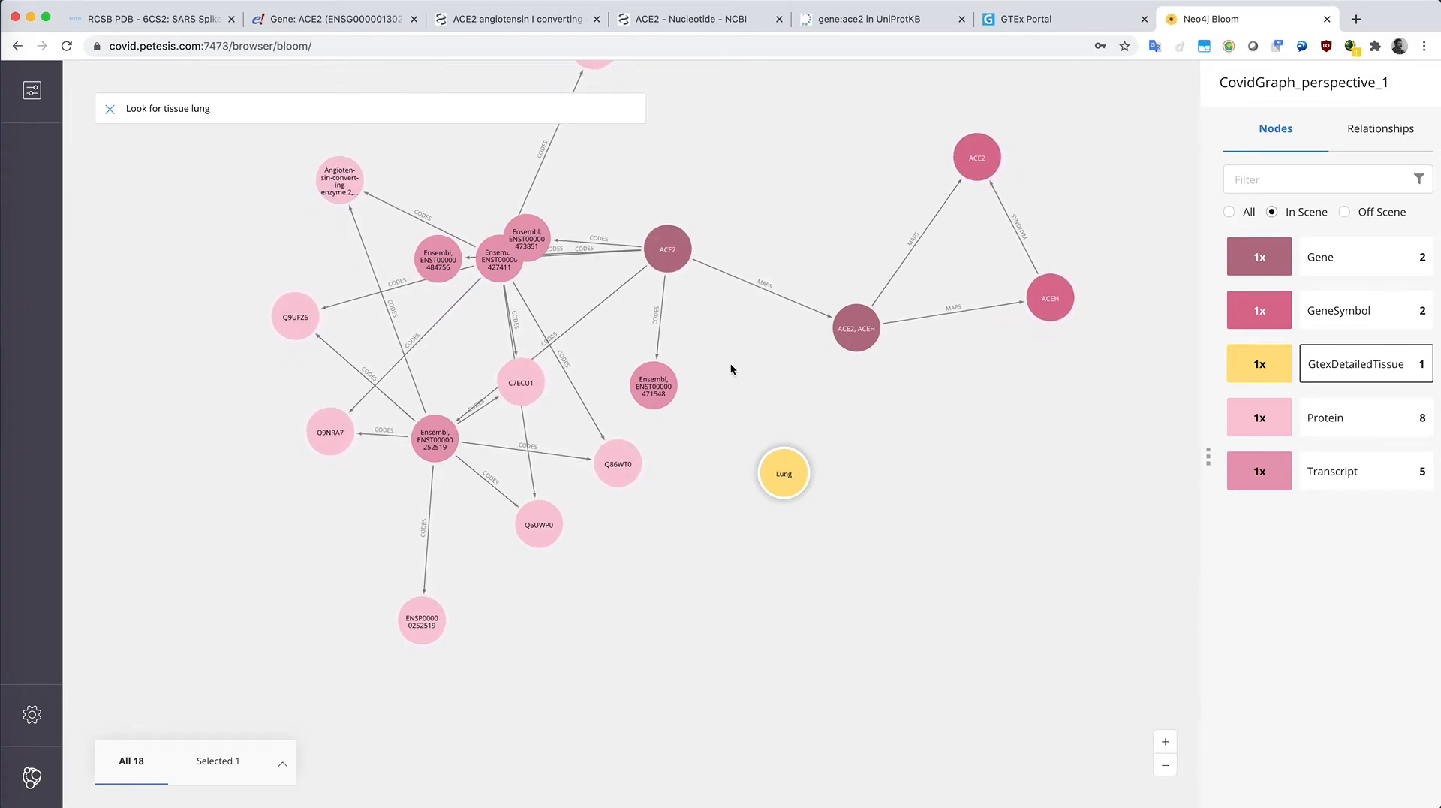
left_click(682, 246, "shift")
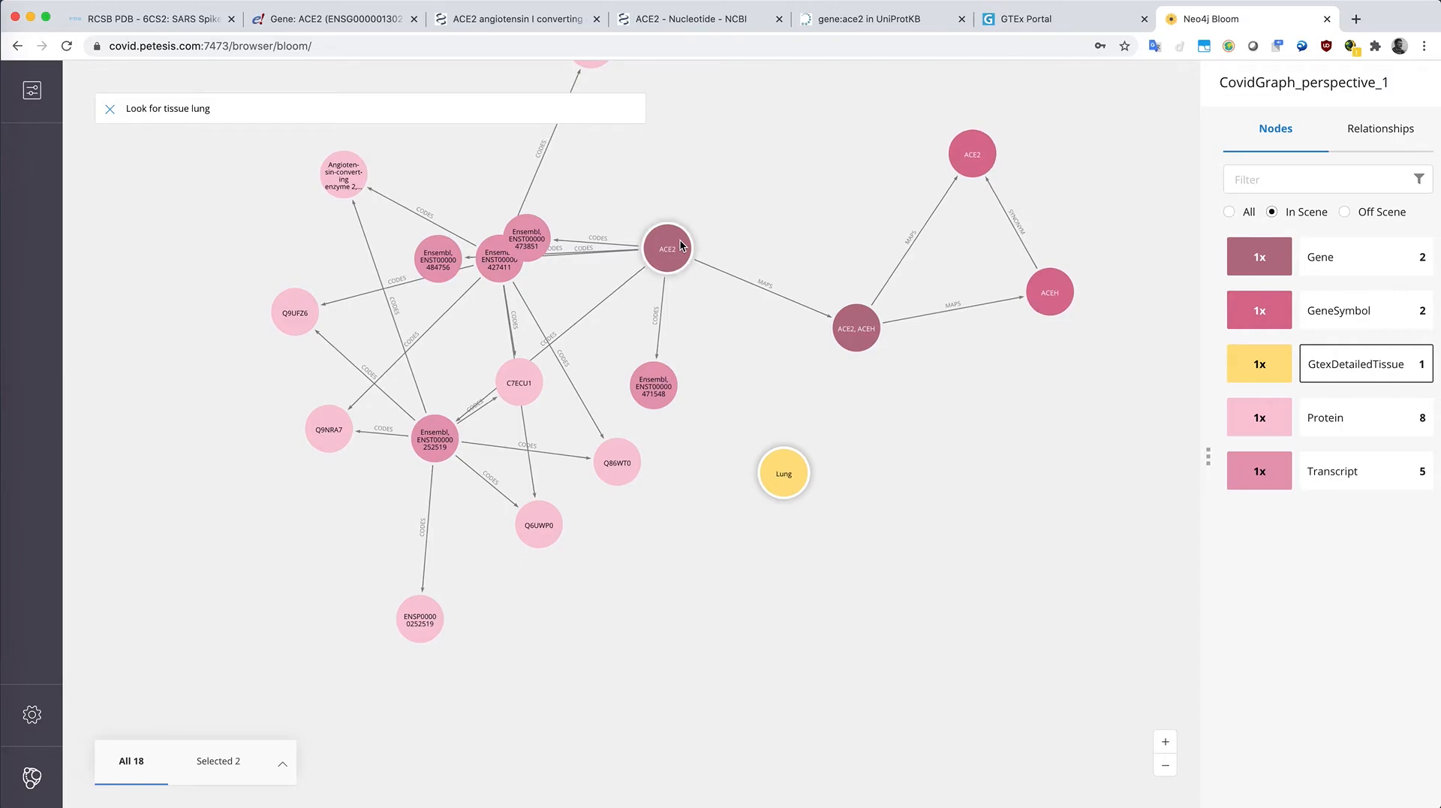
right_click(681, 246)
mouse_move(769, 397)
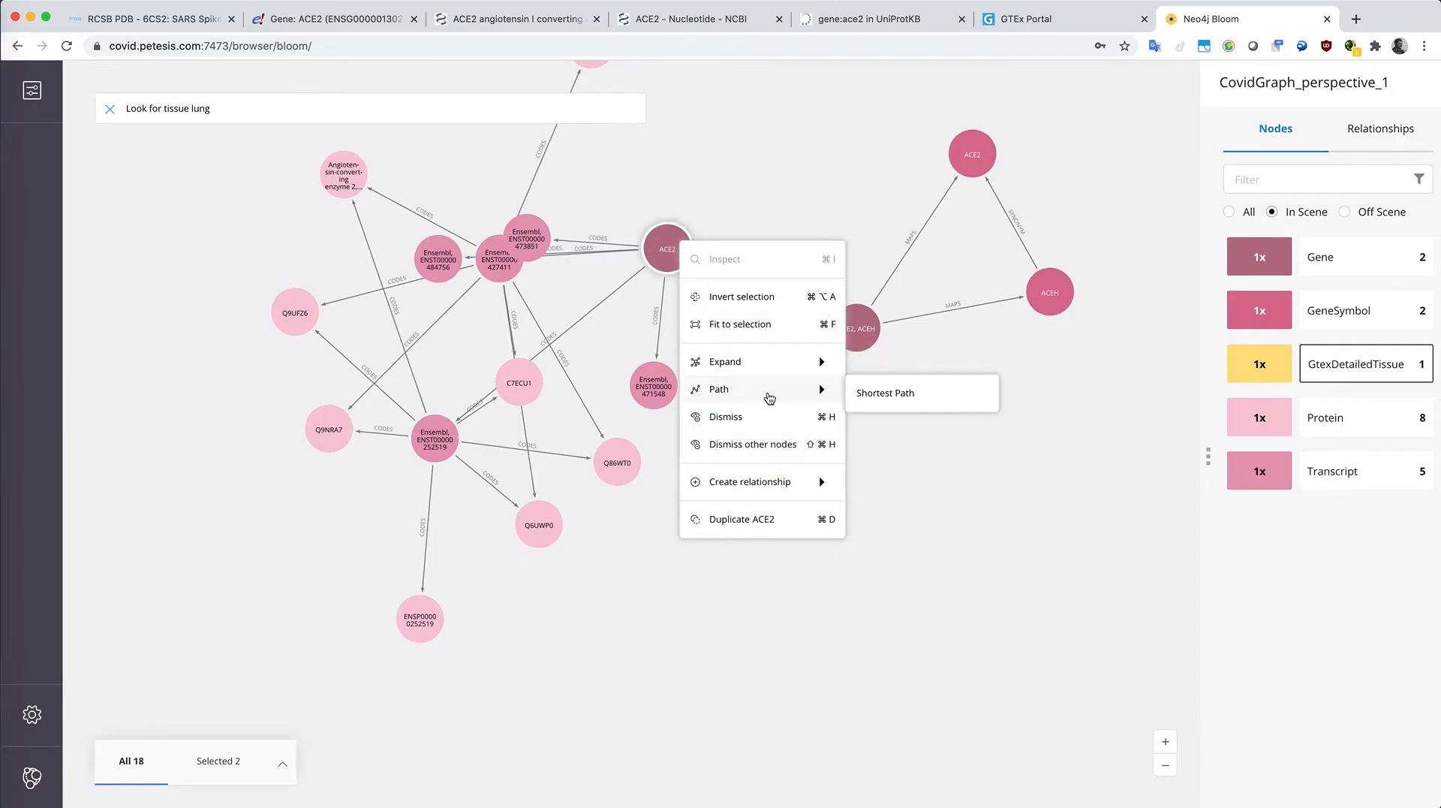
left_click(952, 393)
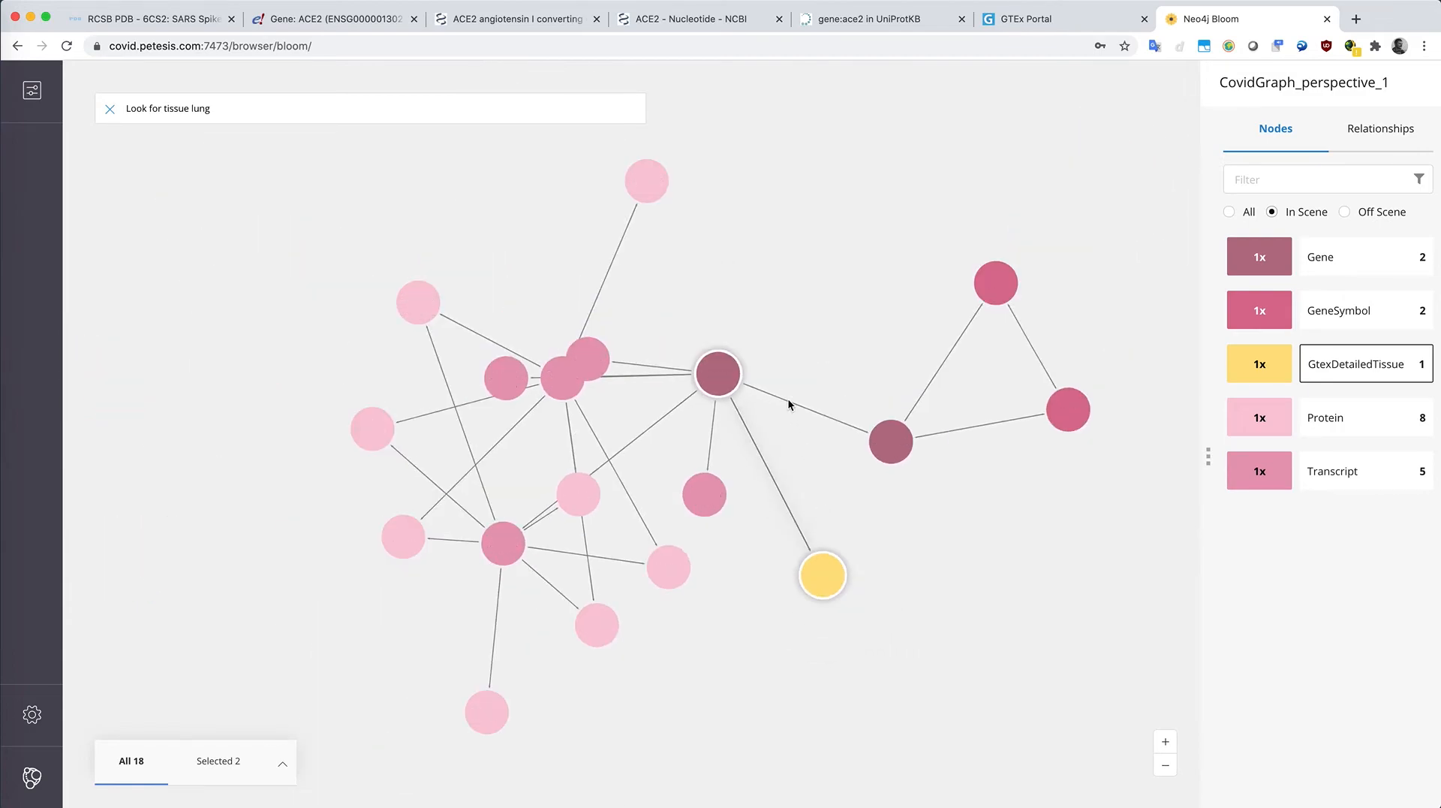
Step: Expand the ACE2 gene node along its EXPRESSED relationships
left_click(794, 356)
scroll(792, 364, "up", 1)
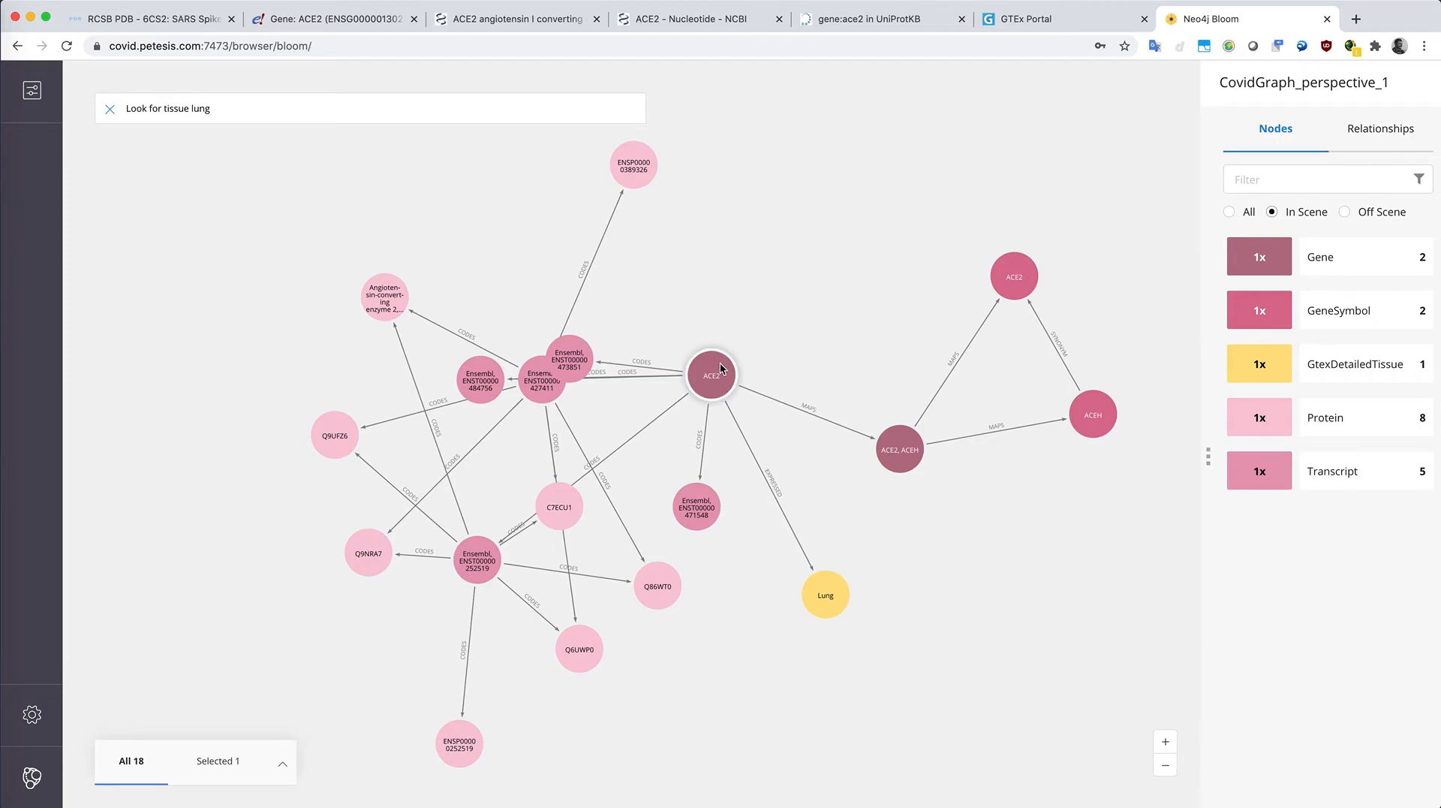
right_click(719, 362)
mouse_move(812, 492)
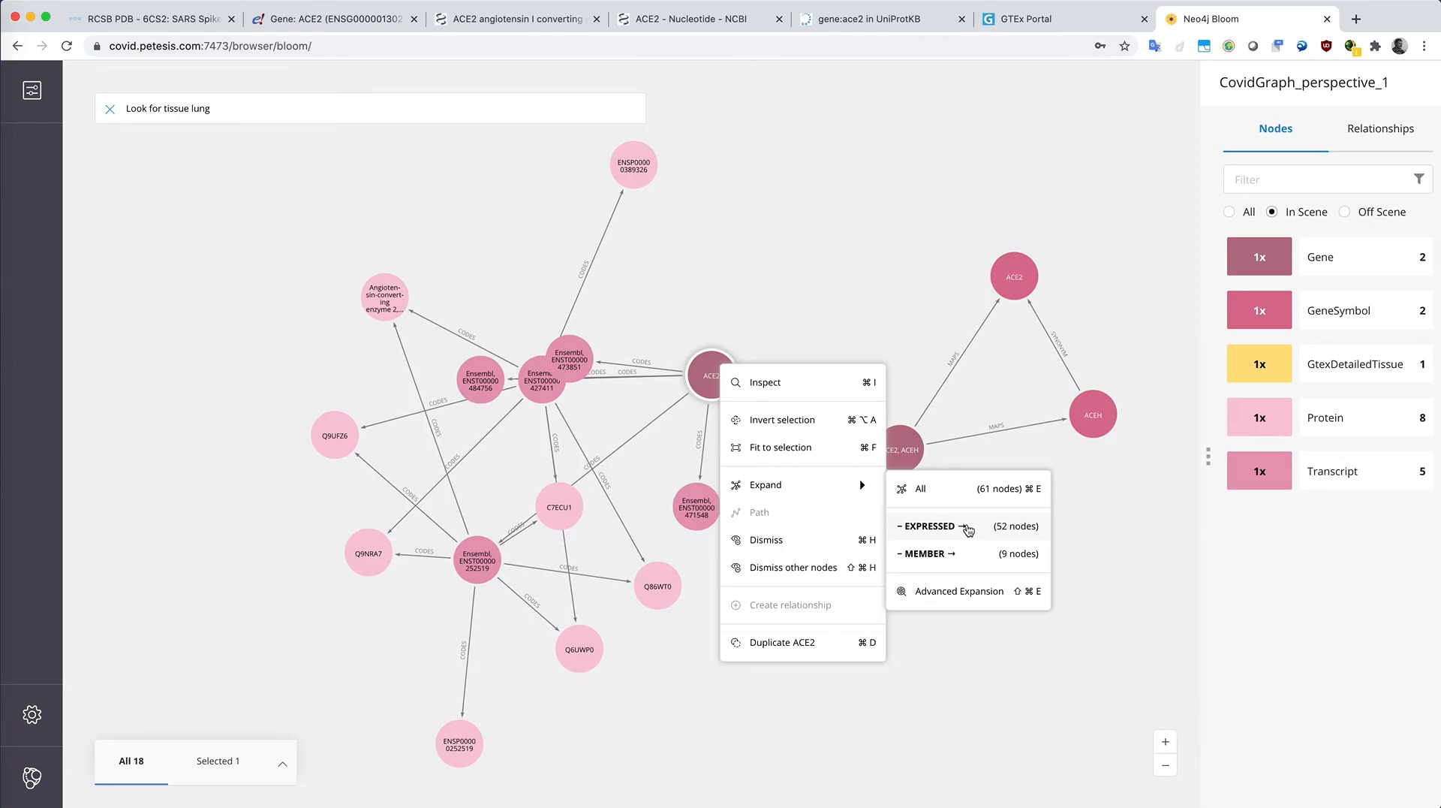
left_click(967, 527)
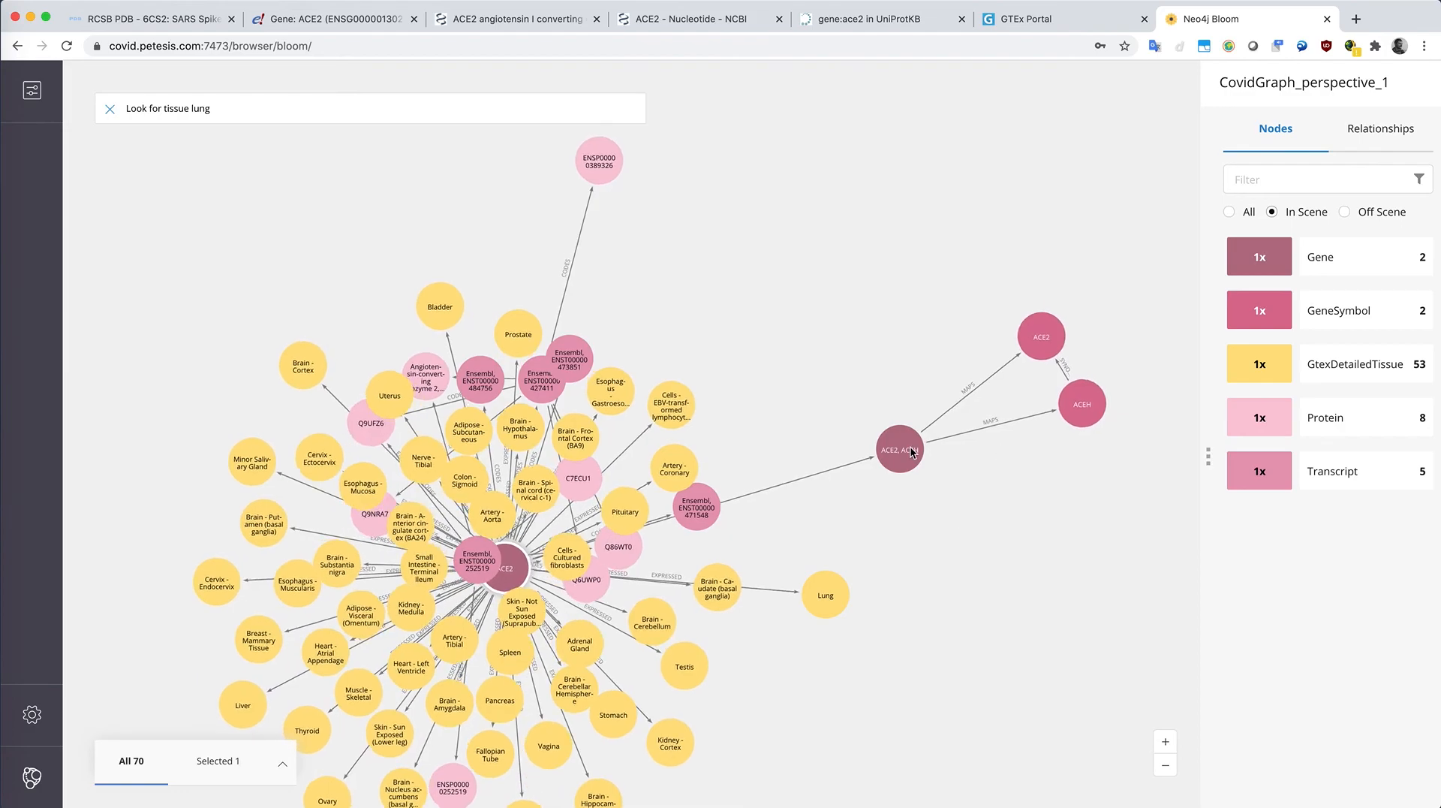
left_click_drag(788, 520, 853, 381)
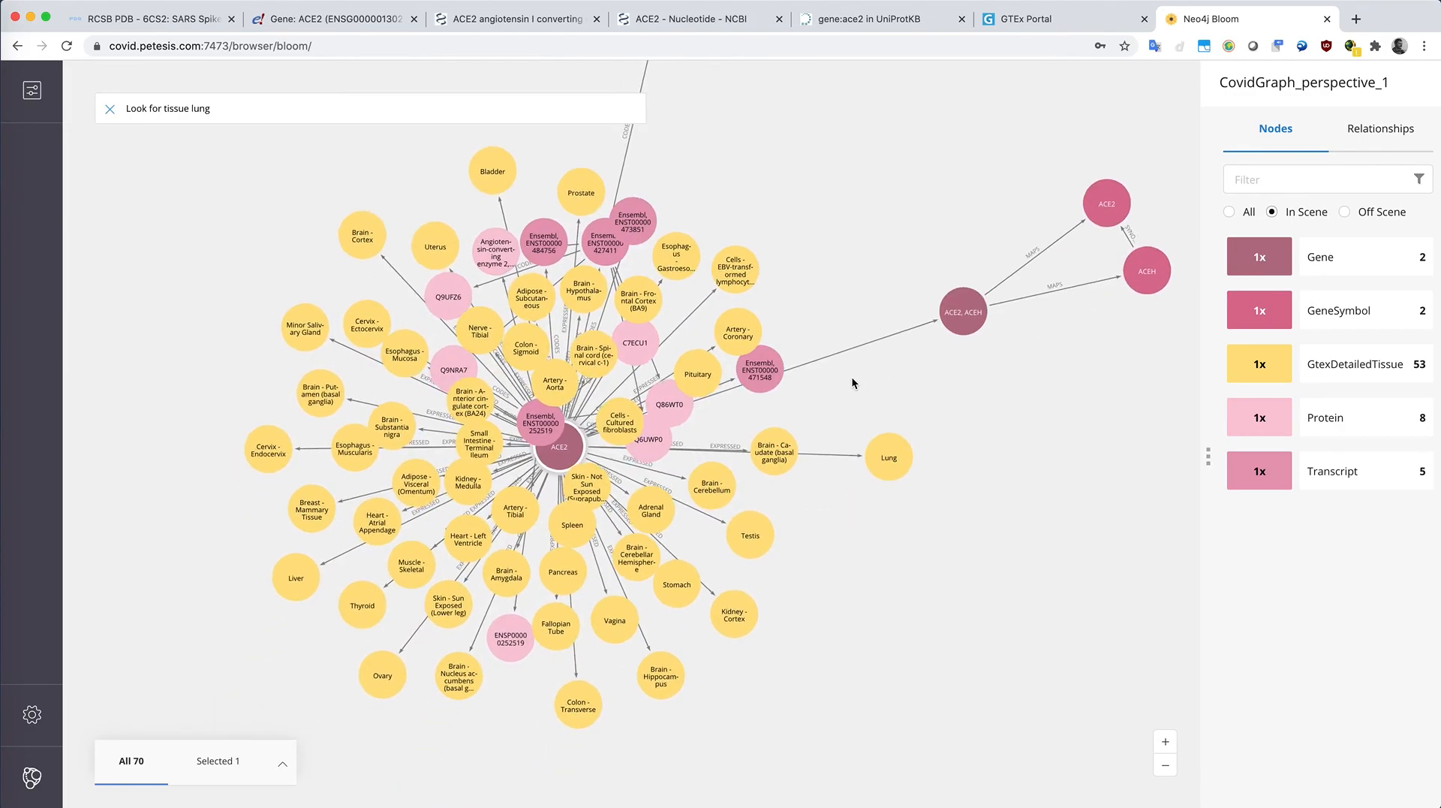